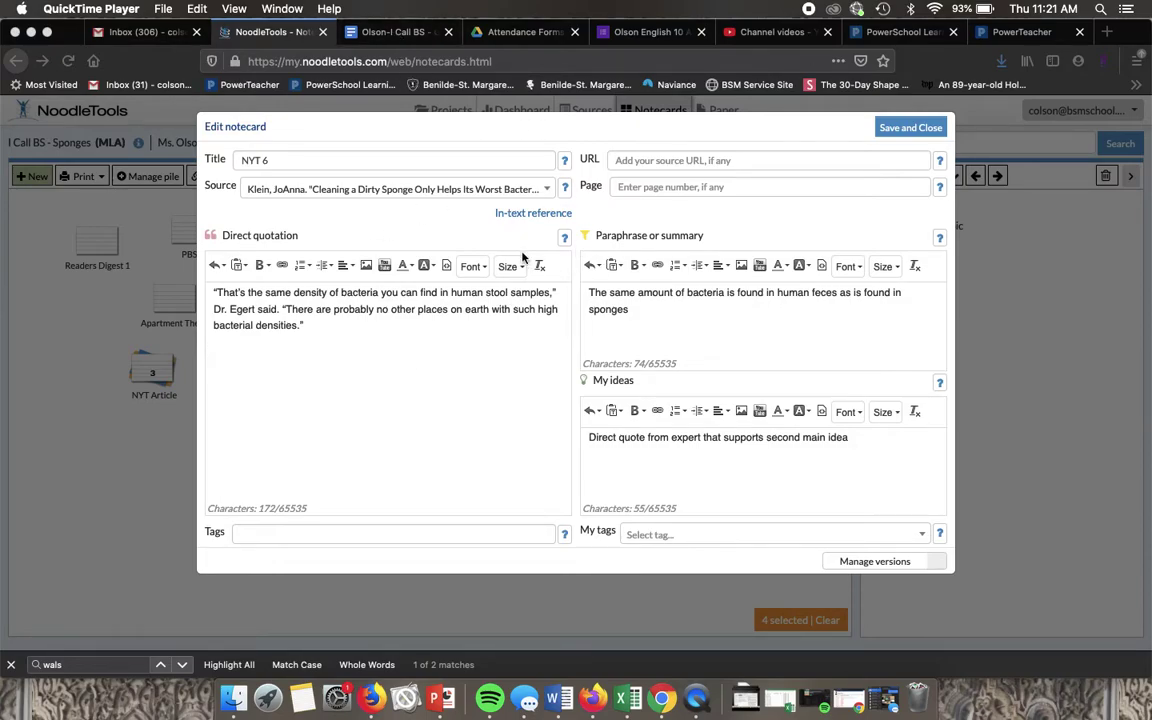
- Place the cursor on the dotted line after the Body Paragraph 1 prompt in the essay outline
left_click(400, 33)
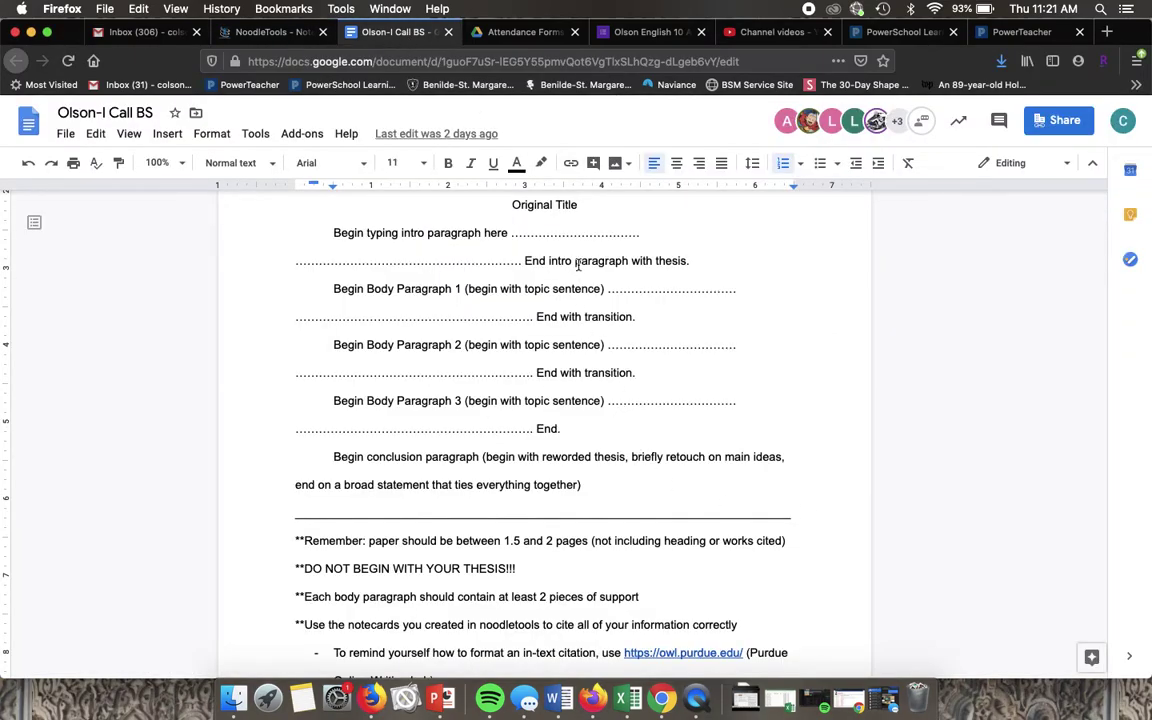
scroll(505, 281, "down", 1)
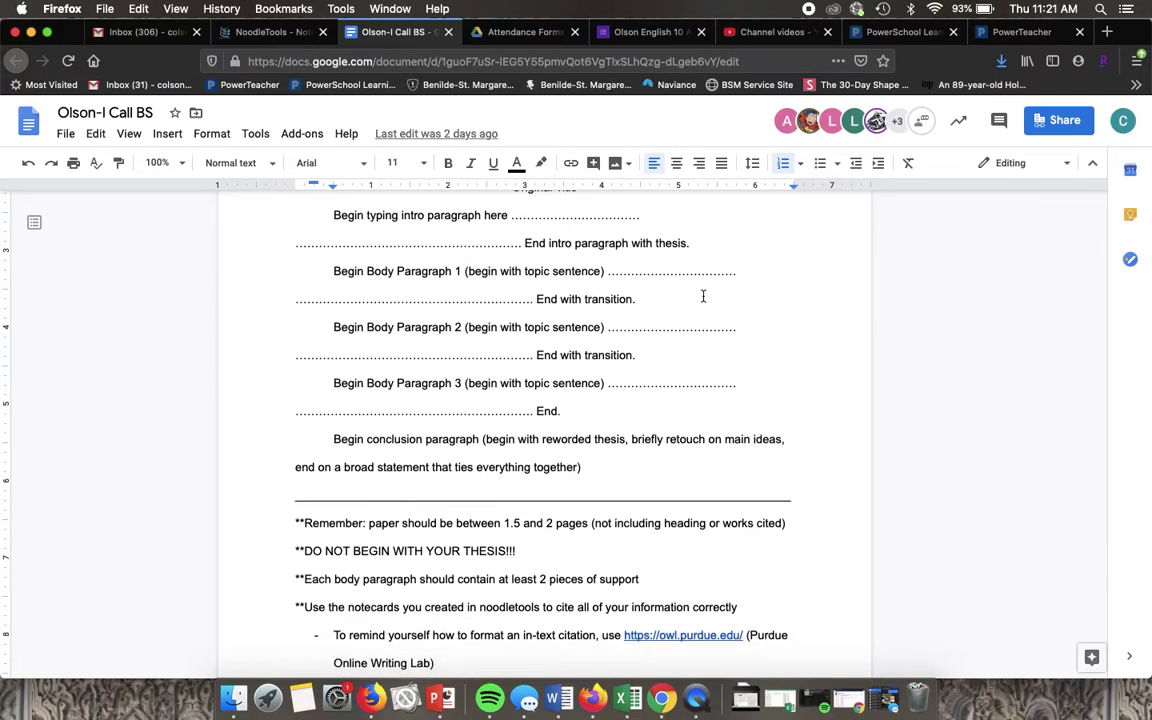
left_click(655, 272)
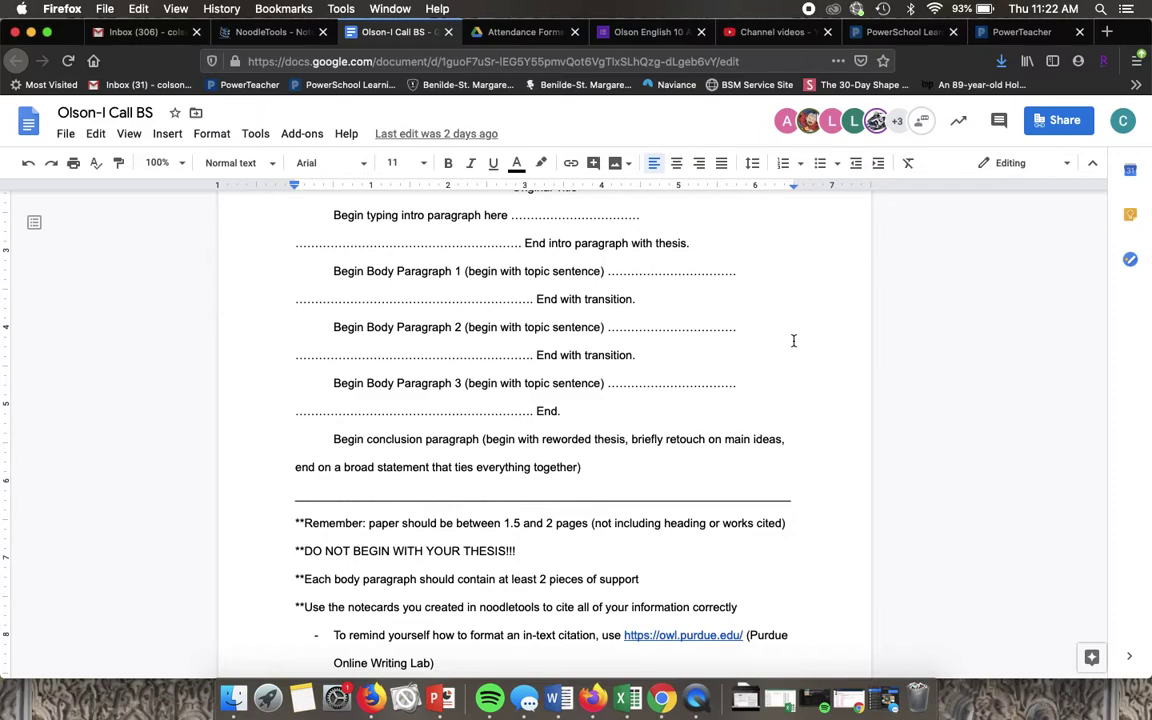
- Copy the first stool-samples sentence from the NYT 6 notecard's direct quotation into the clipboard
left_click(290, 33)
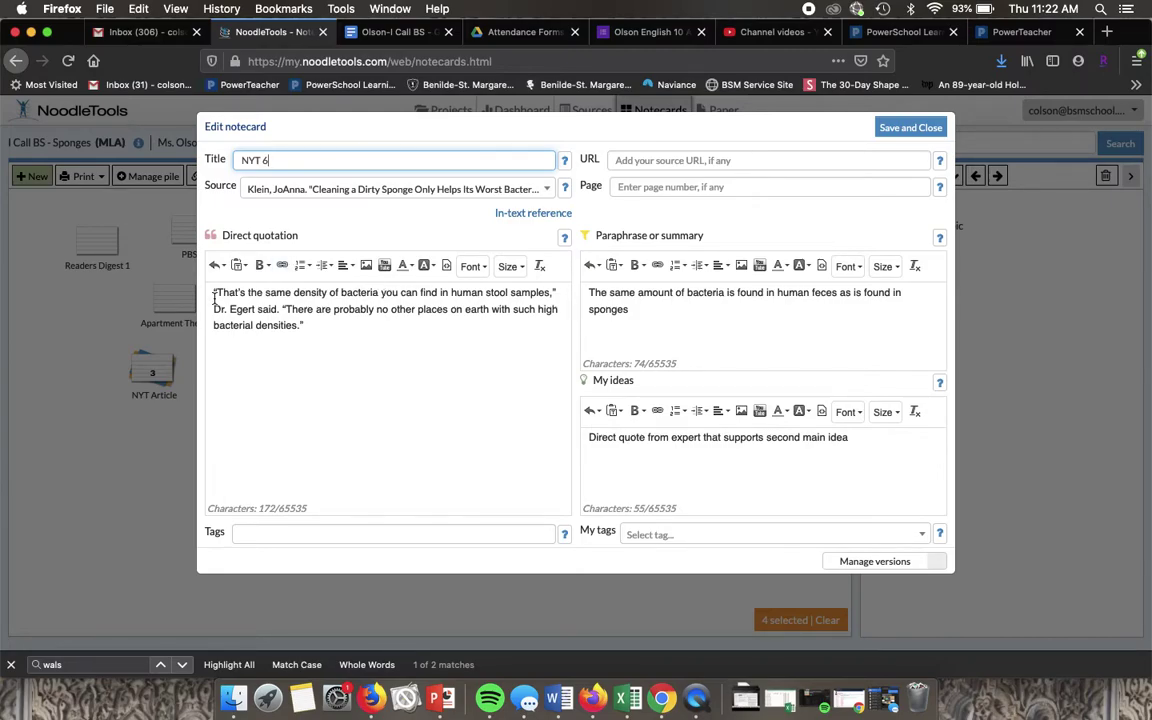
left_click_drag(212, 291, 557, 293)
key("super+c")
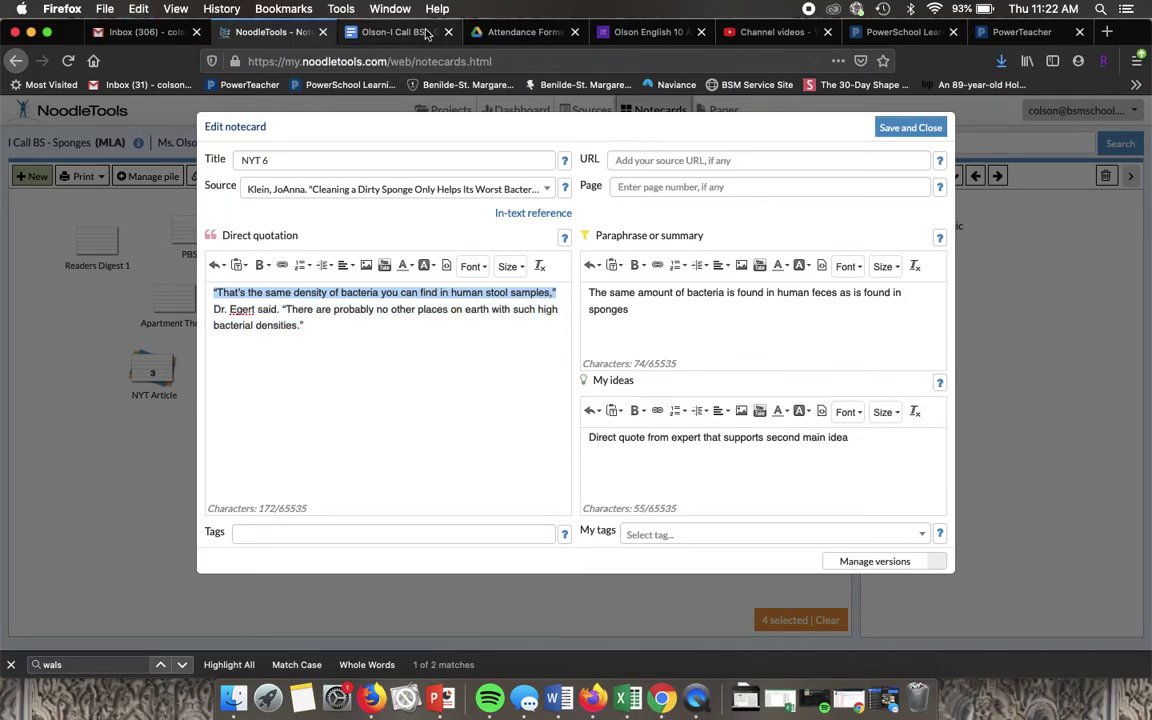
left_click(383, 31)
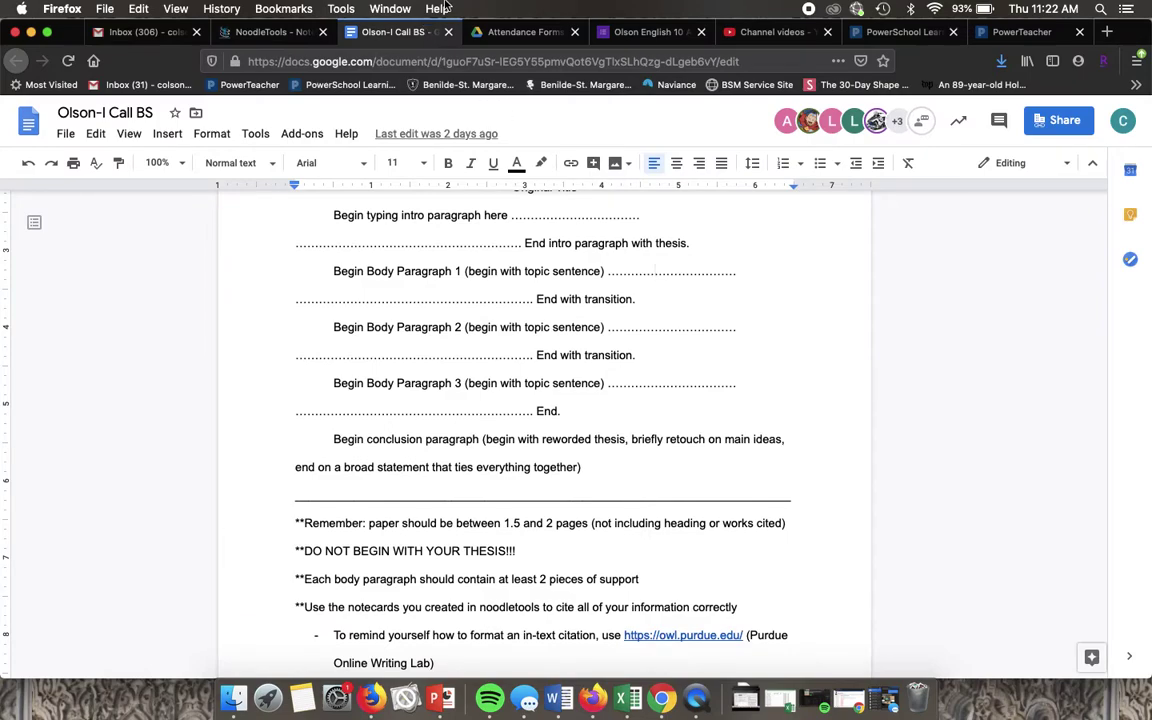
- Write 'According to Dr. Egbert,' followed by the pasted stool-samples quotation and an opening parenthesis
type("According to ")
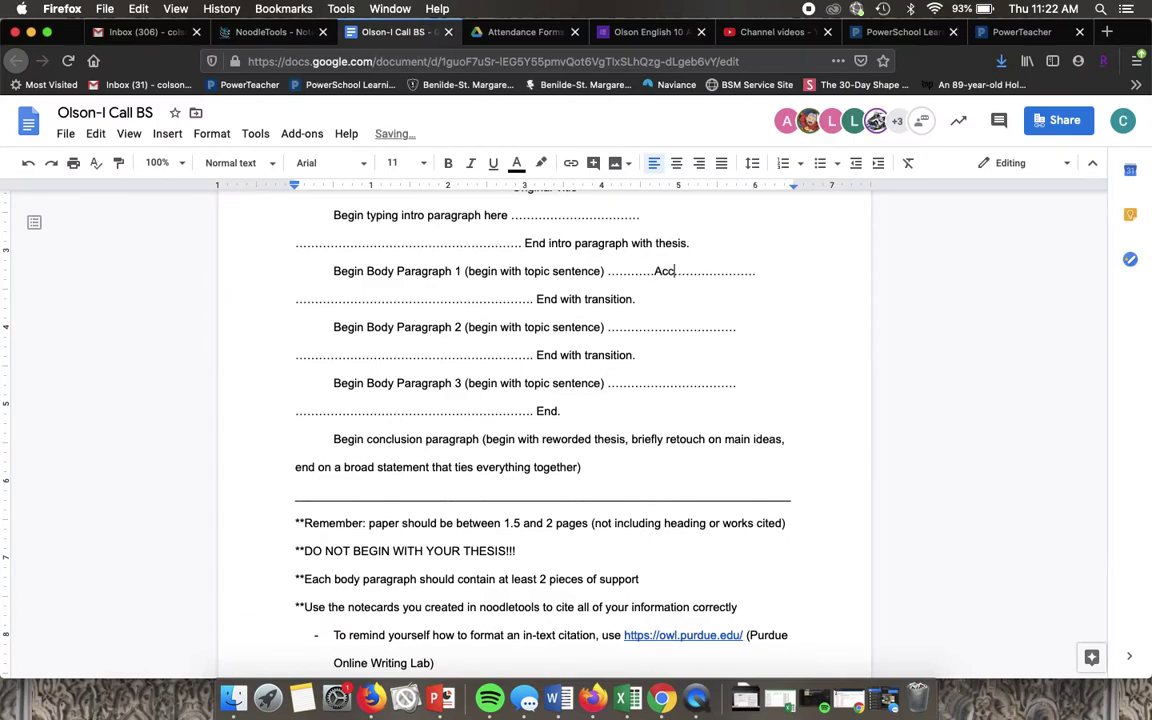
type("Dr. Eg")
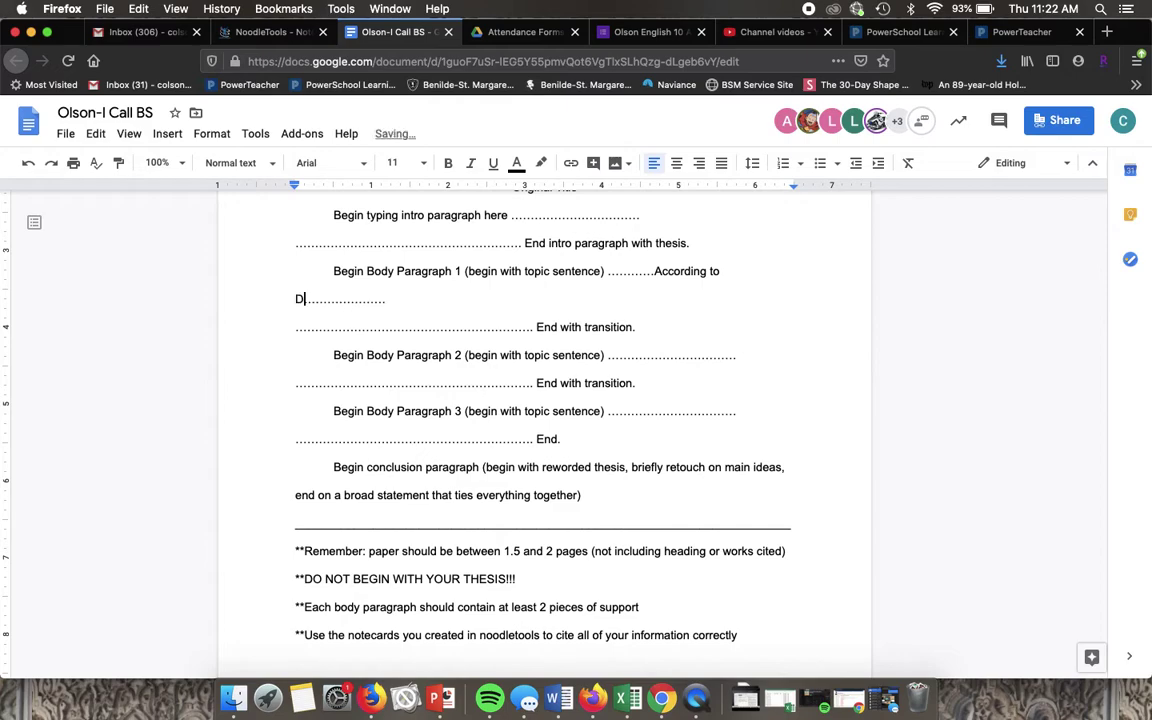
type("bert")
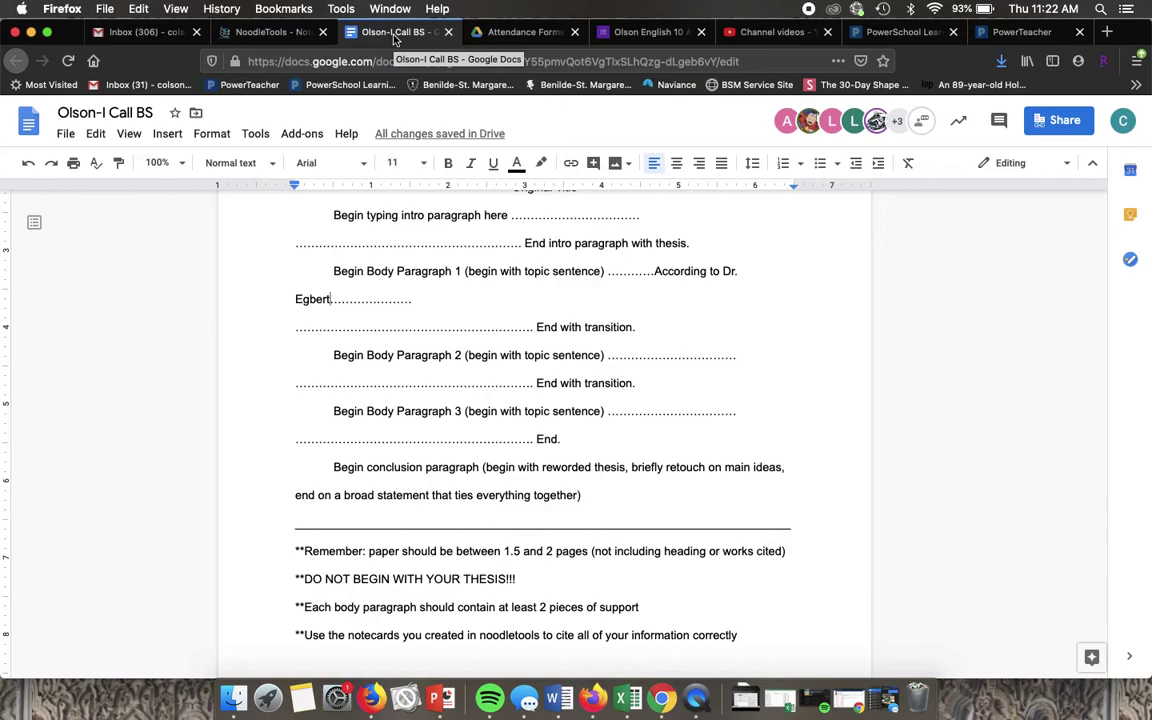
type(",")
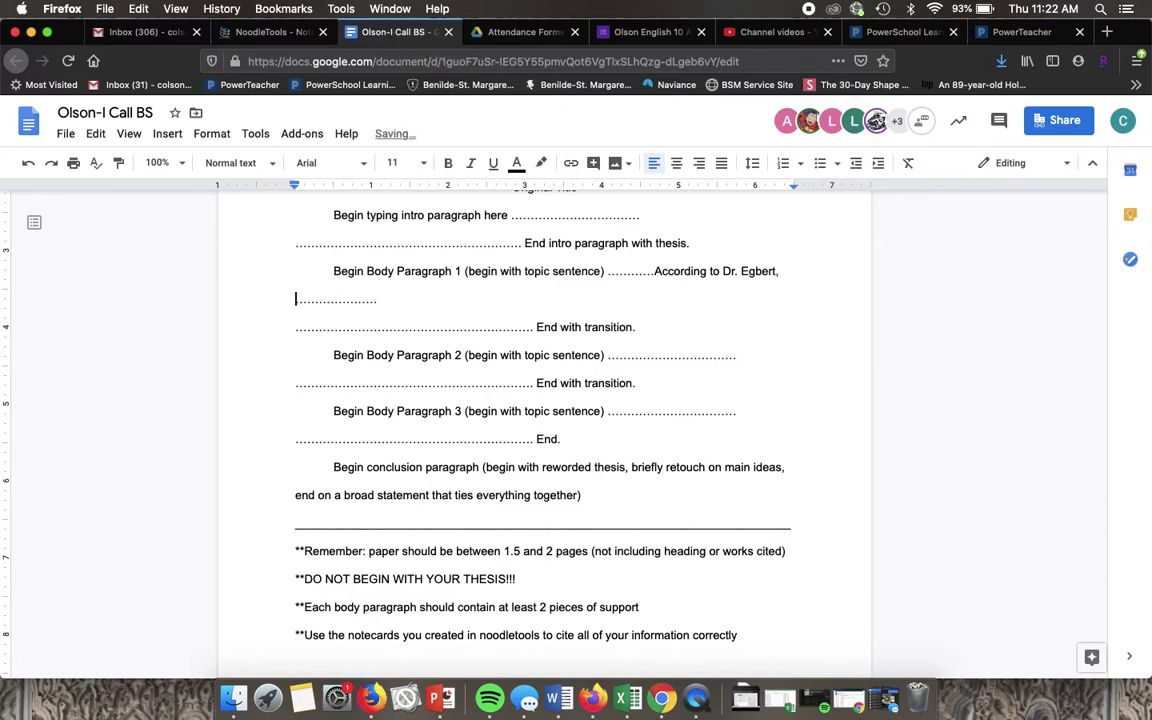
key("super+v")
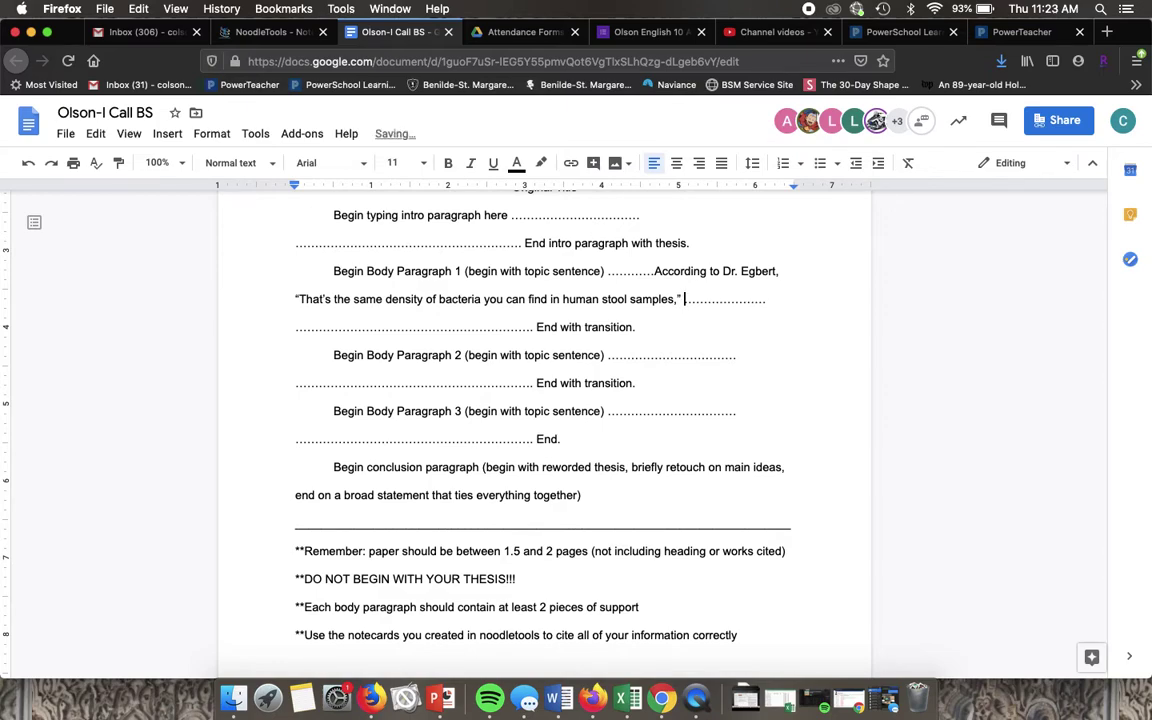
type("(")
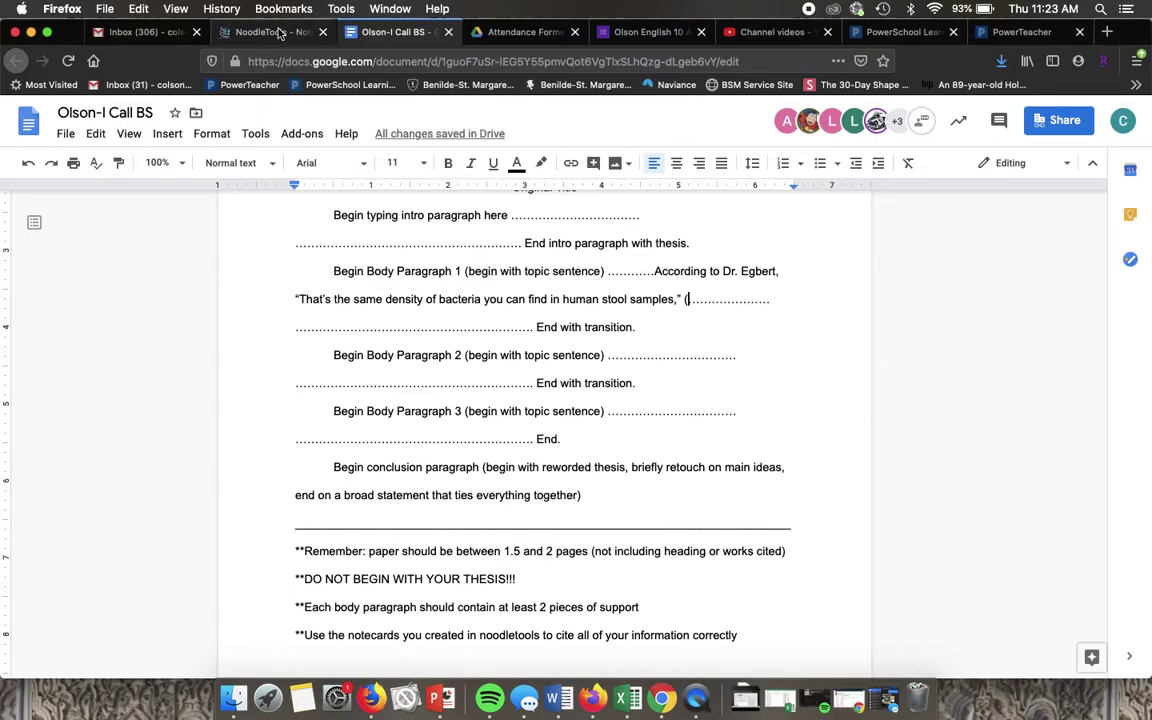
- Check the NYT 6 notecard's source citation to find the article's author
left_click(268, 32)
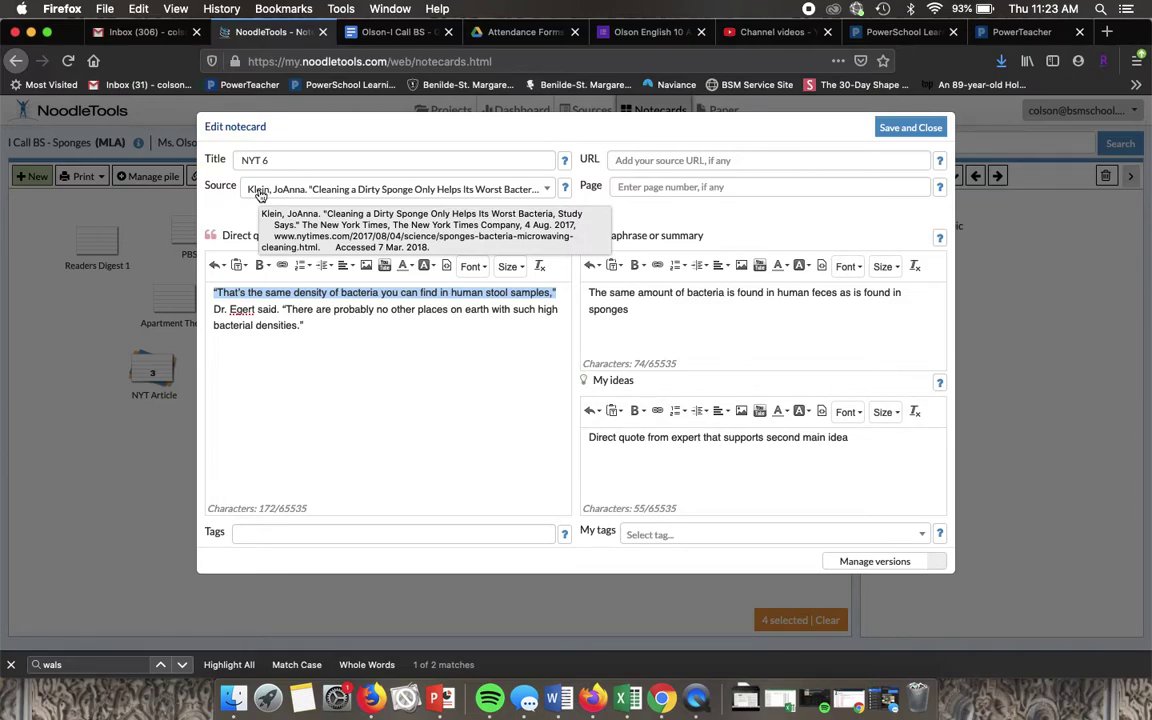
- Complete the in-text citation as '(Klein).' after the quotation in Body Paragraph 1
left_click(384, 32)
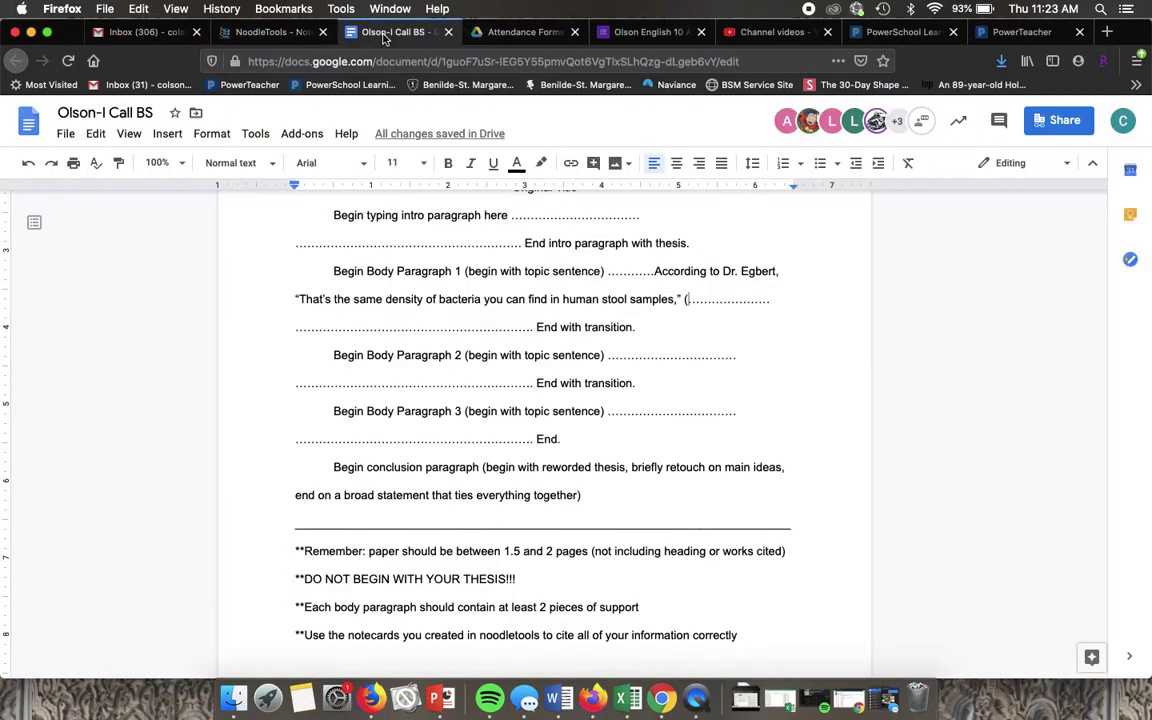
type("Klein")
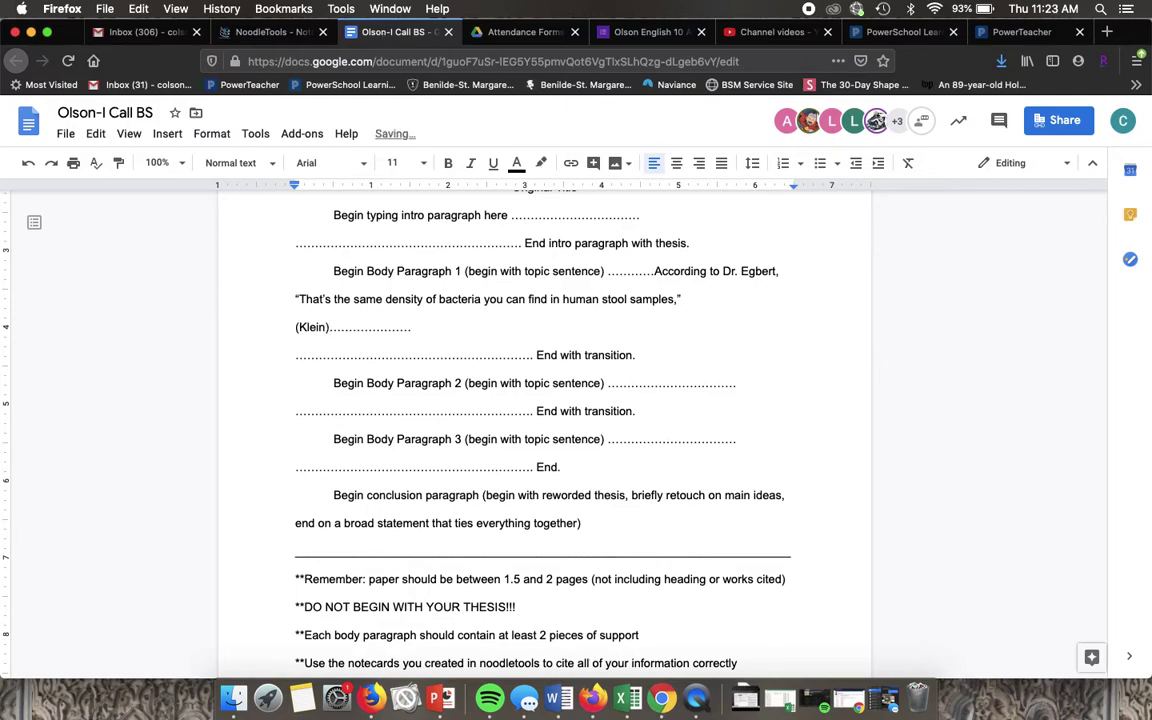
type(").")
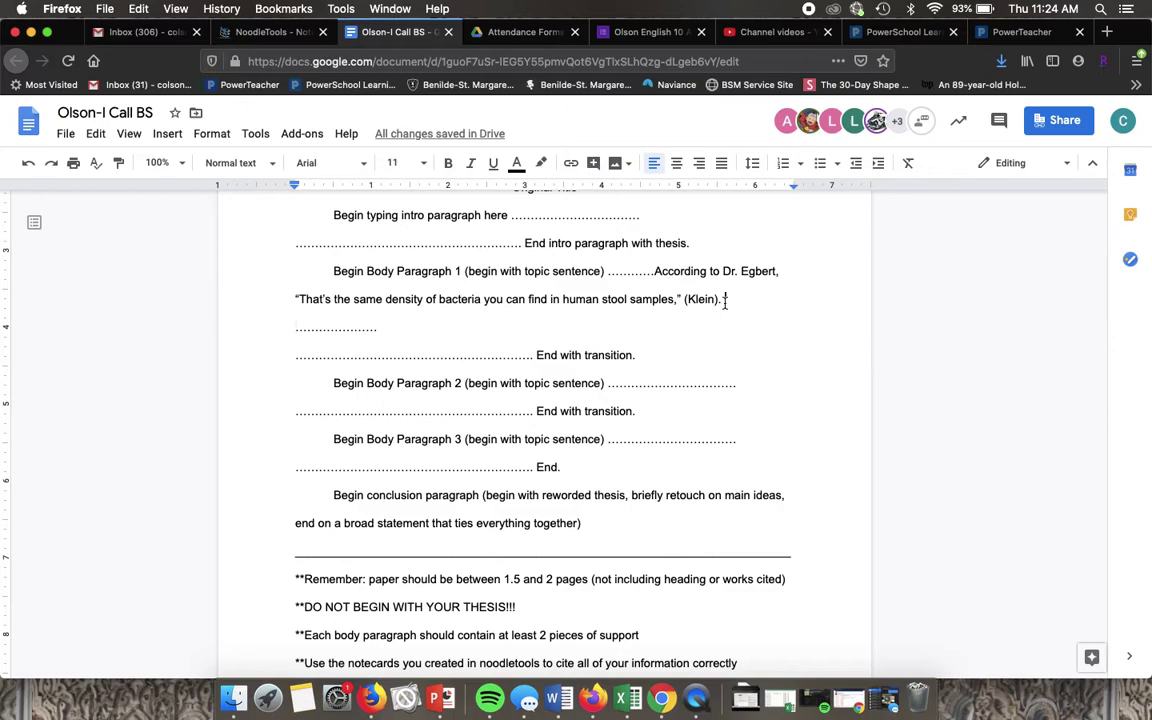
- Add the sentence 'This bacterial density is unlike anywhere else found on earth.' after the Klein citation
left_click(725, 299)
left_click(280, 32)
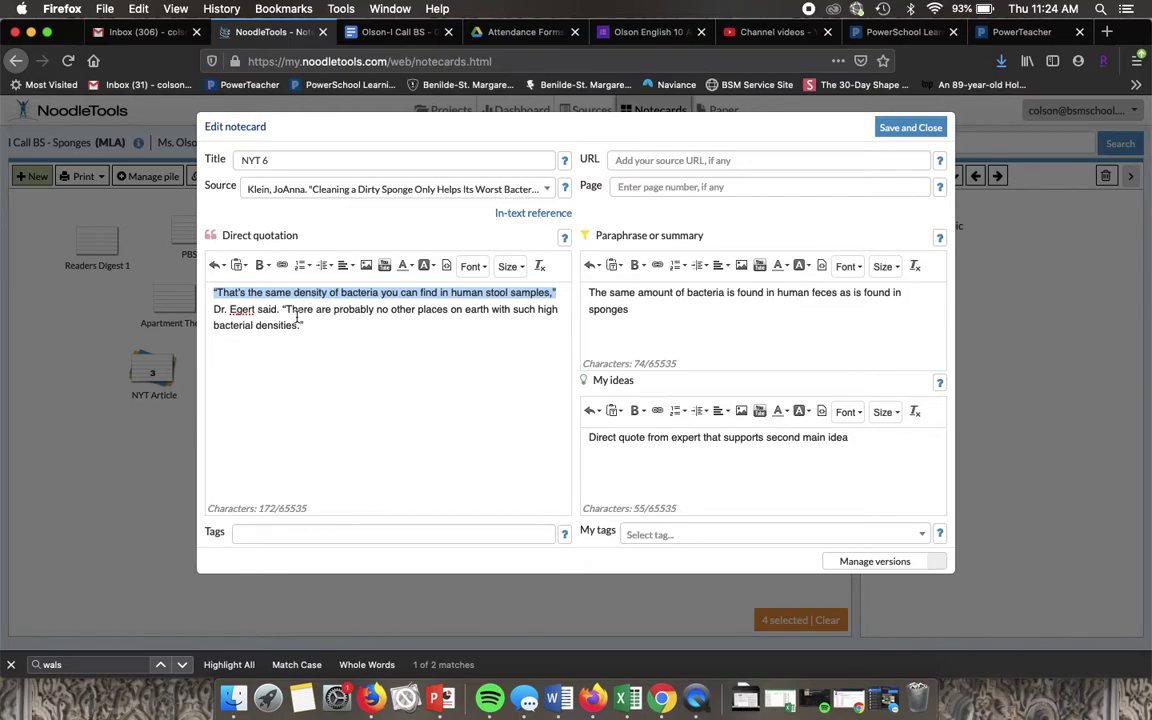
left_click(396, 32)
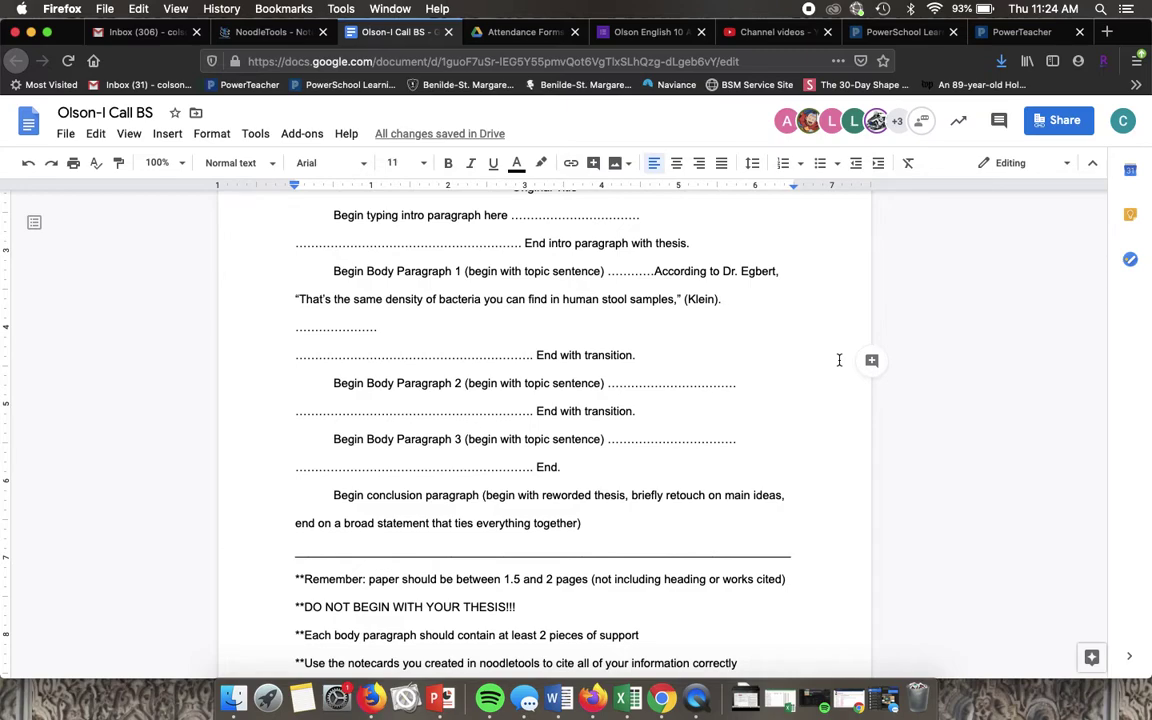
type("This bacterial de")
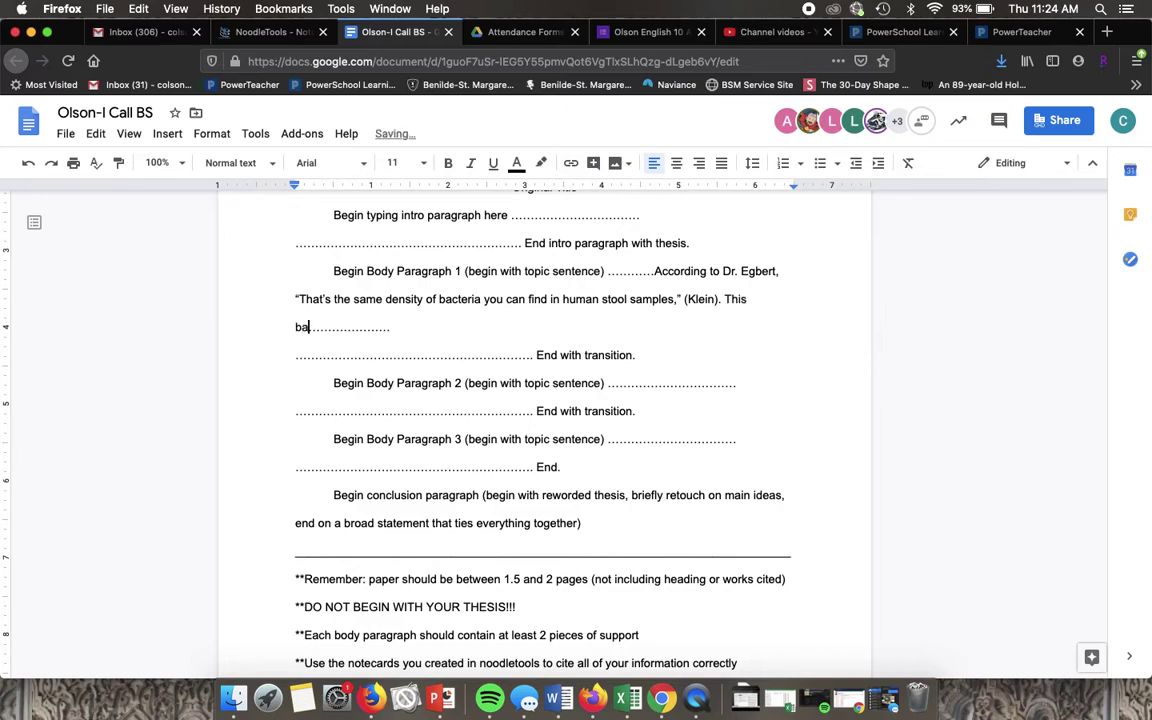
type("nsity is un")
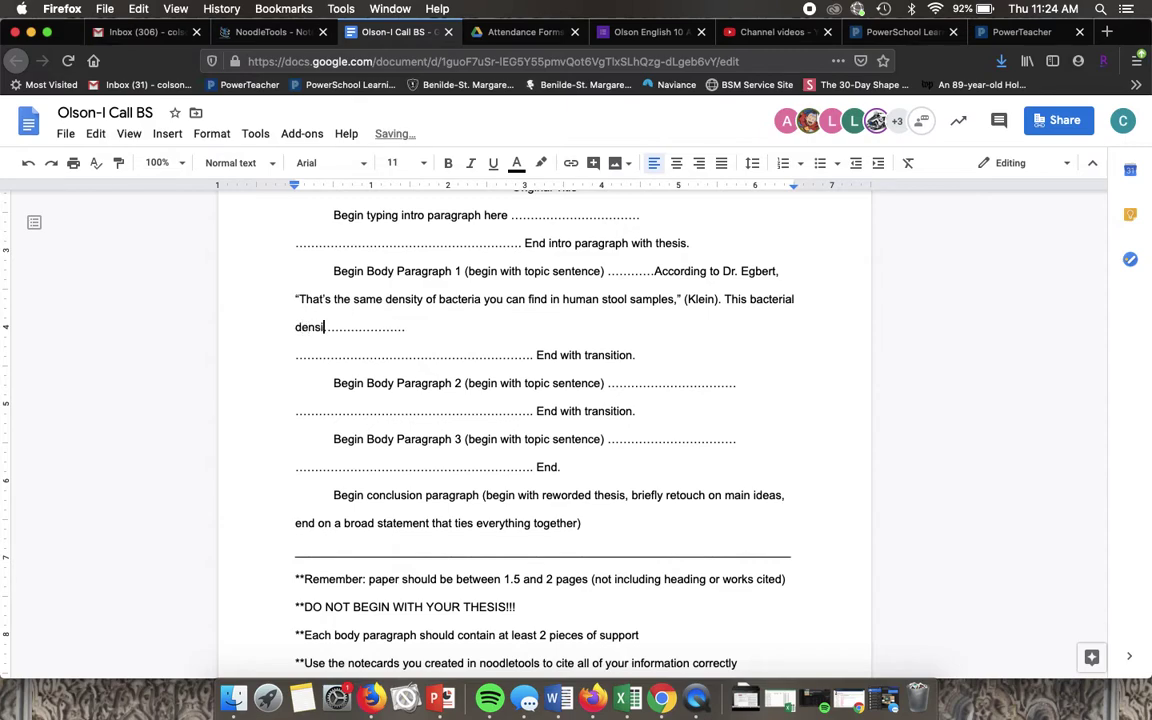
type("like anyw")
type("here else ")
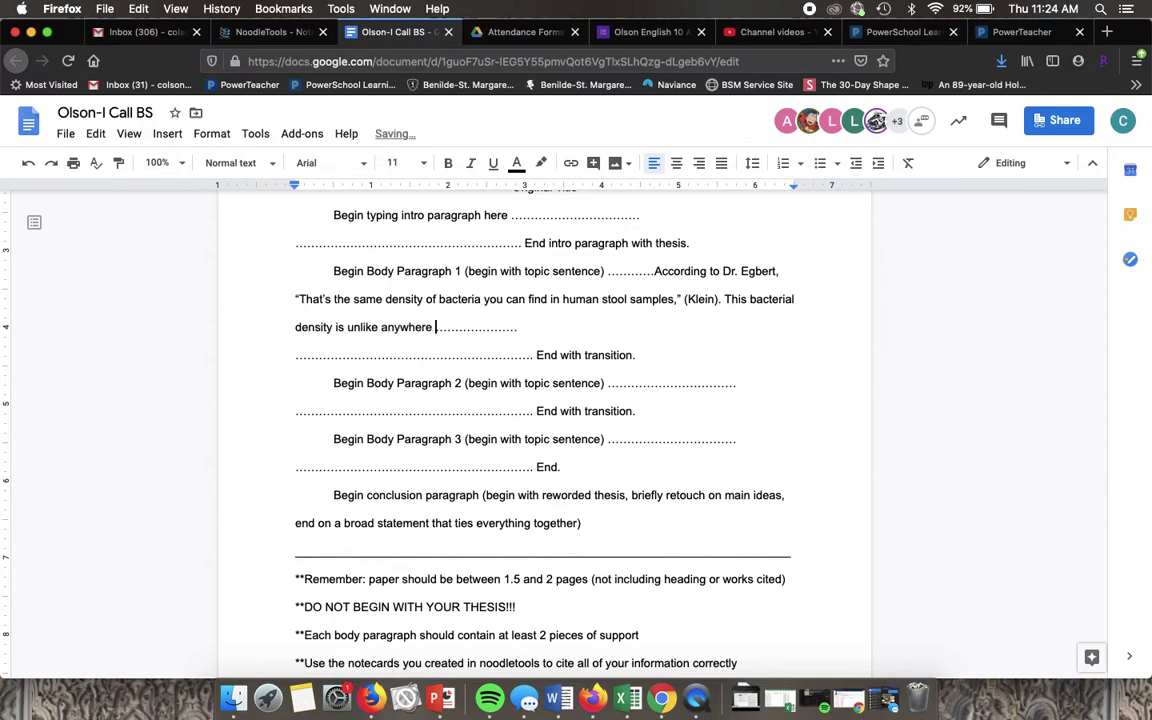
type("found on earth.")
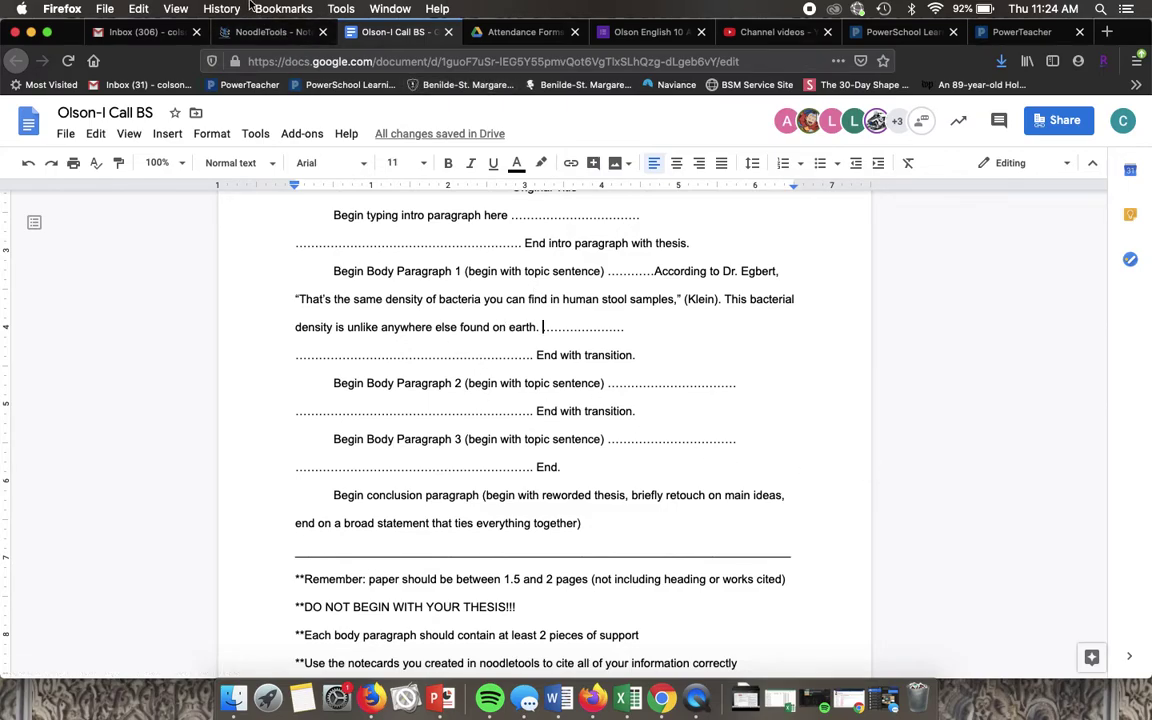
- Save and close the NYT 6 notecard, then open the PBS 1 notecard from the De Chant source
left_click(272, 33)
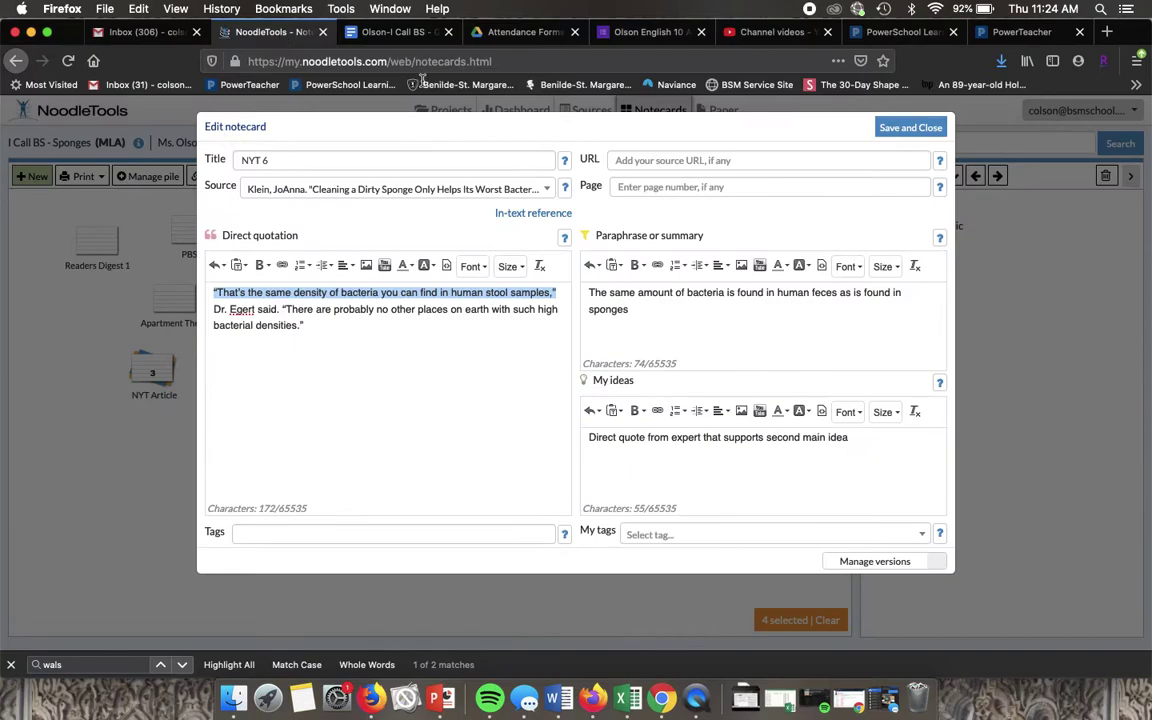
left_click(909, 128)
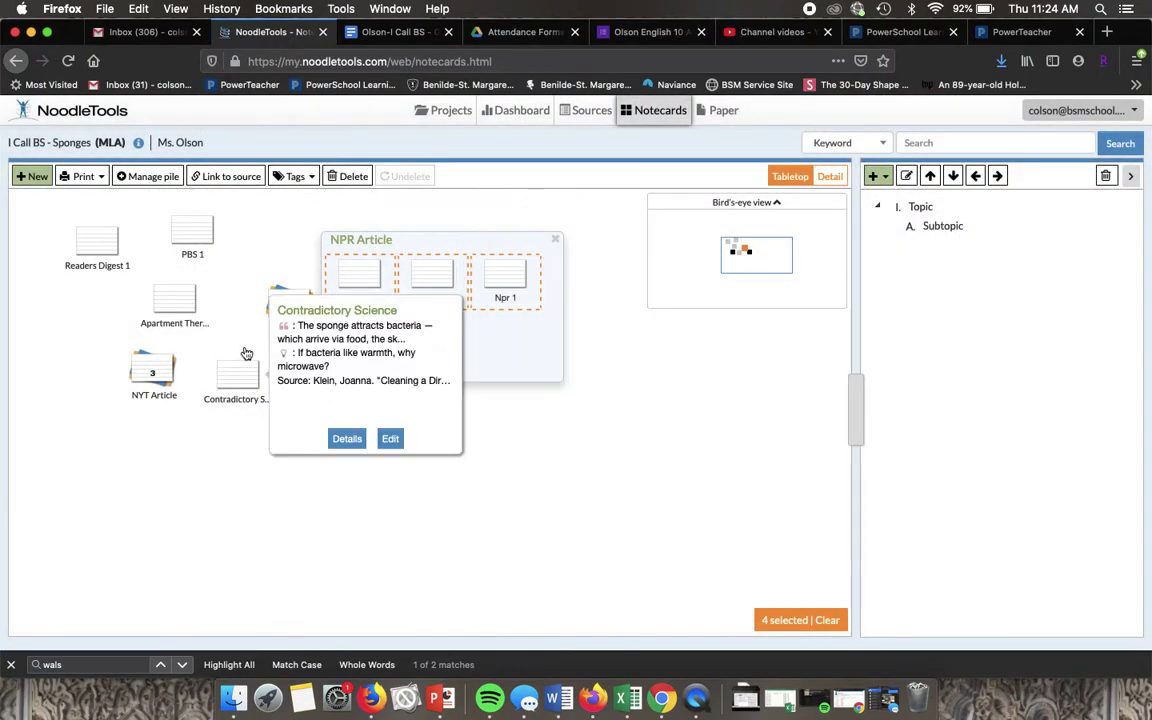
left_click(155, 372)
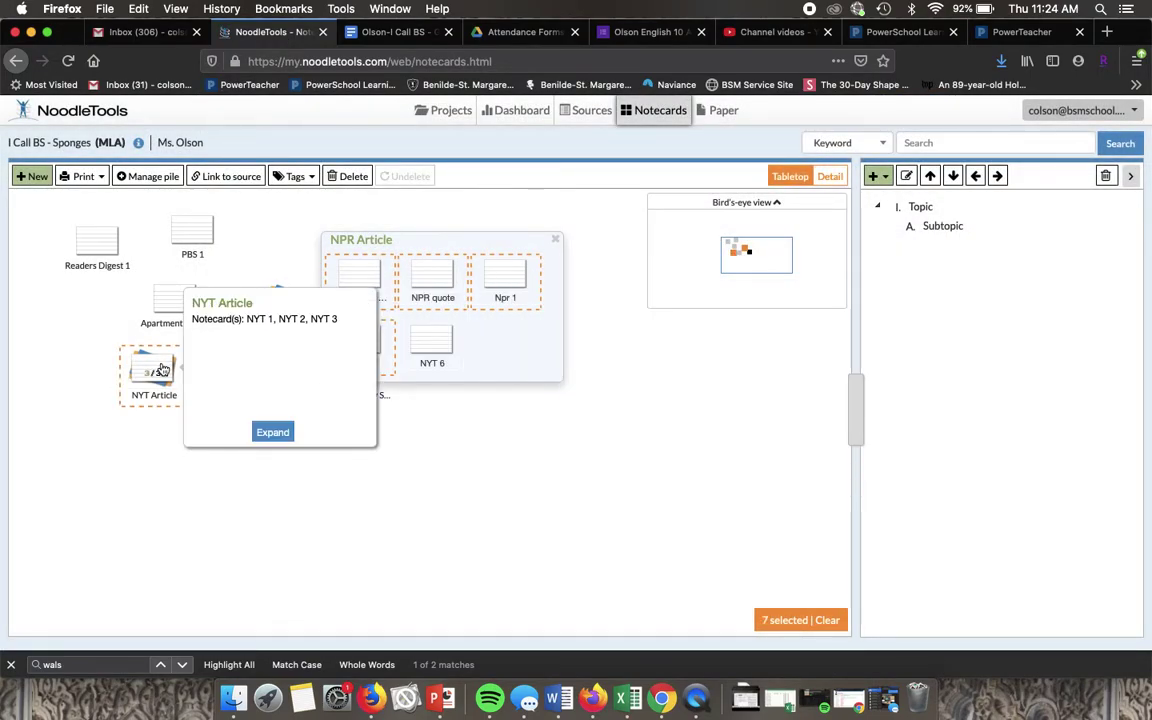
left_click(198, 245)
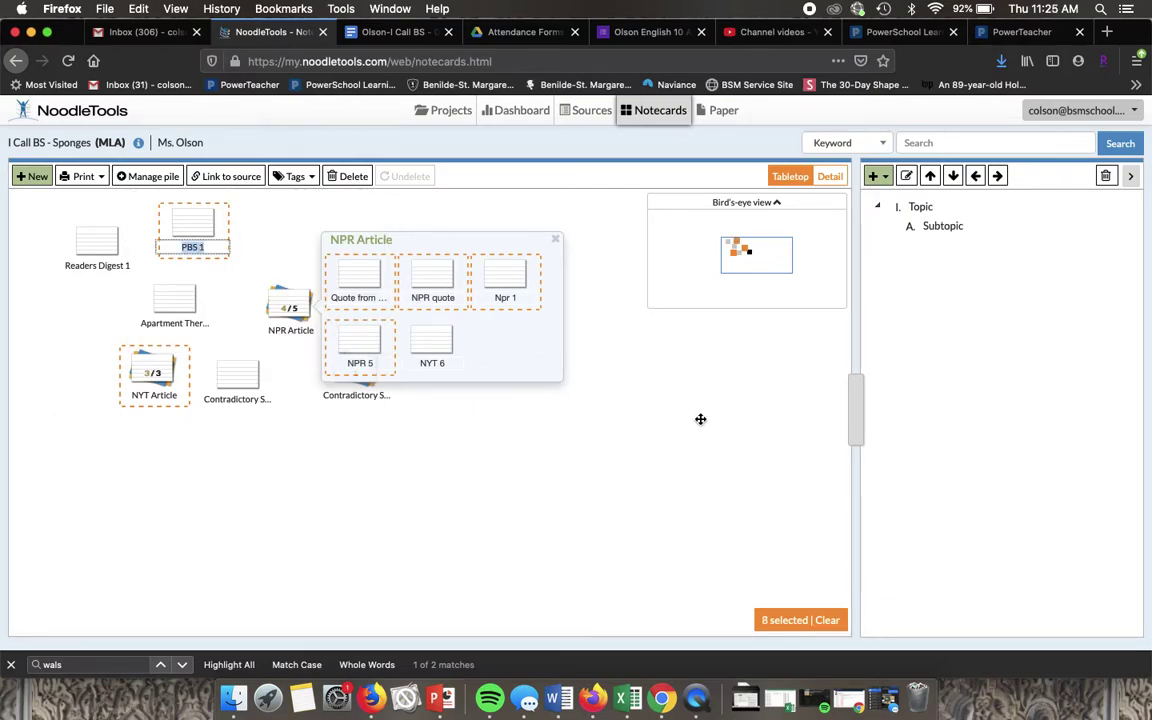
left_click(555, 240)
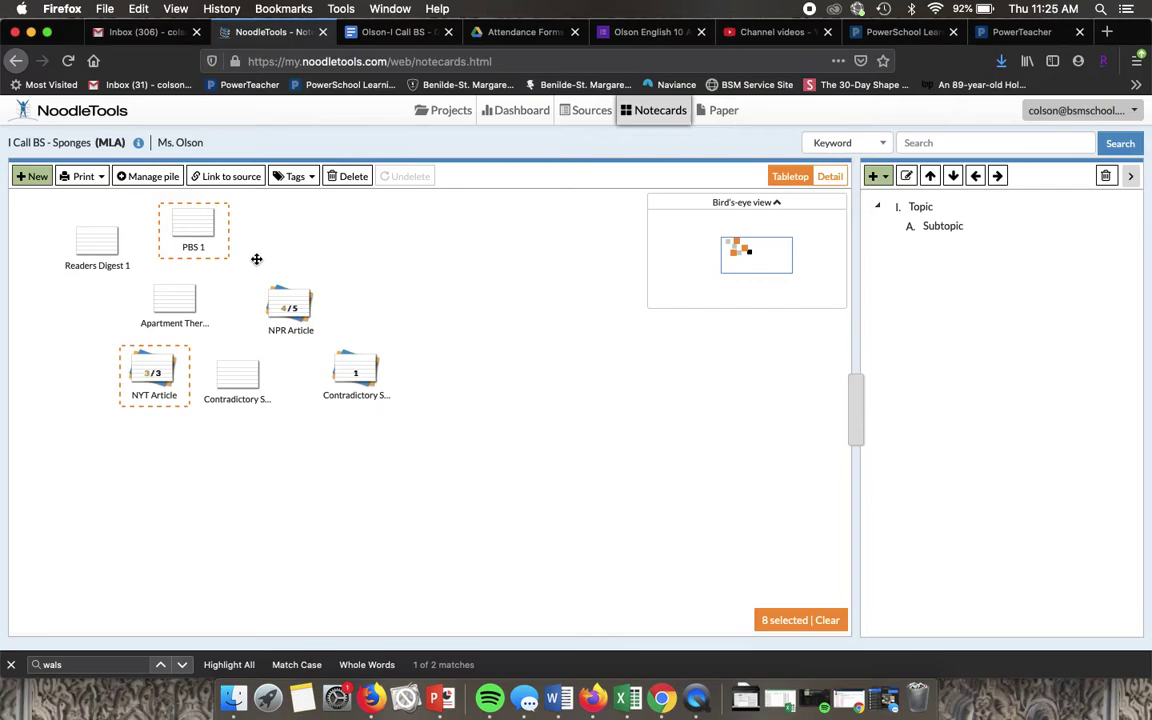
double_click(198, 224)
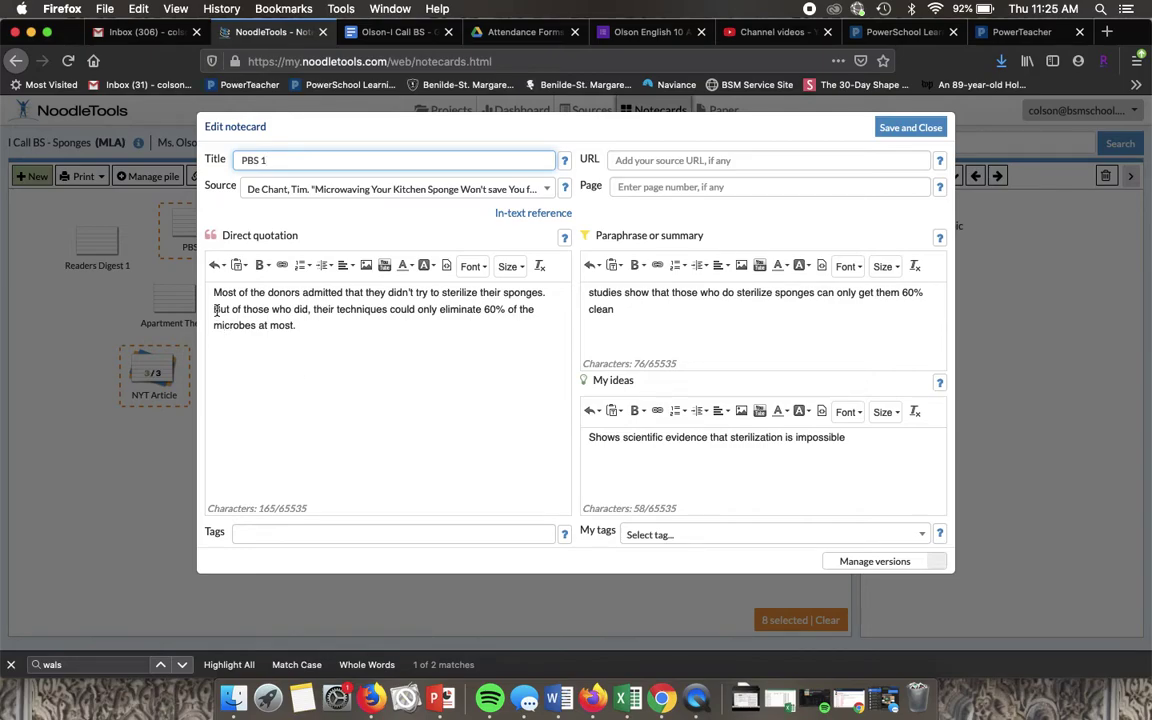
- Review the PBS 1 notecard's paraphrase text, then return to the essay outline
left_click(588, 295)
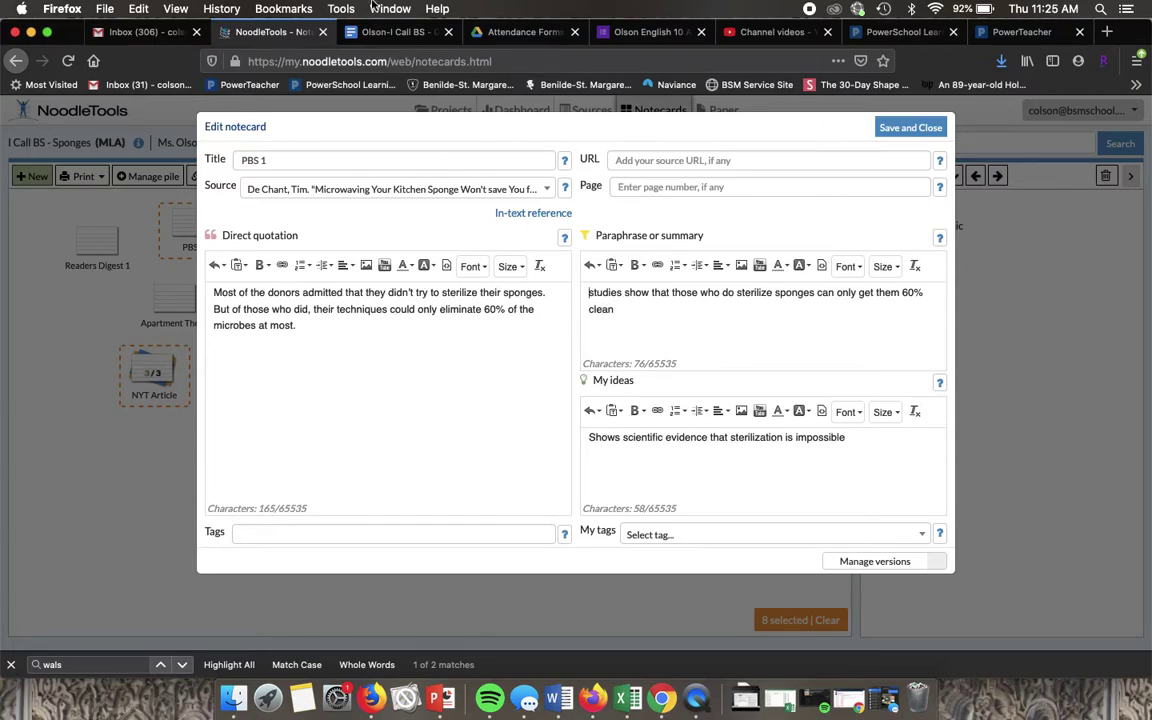
left_click(358, 30)
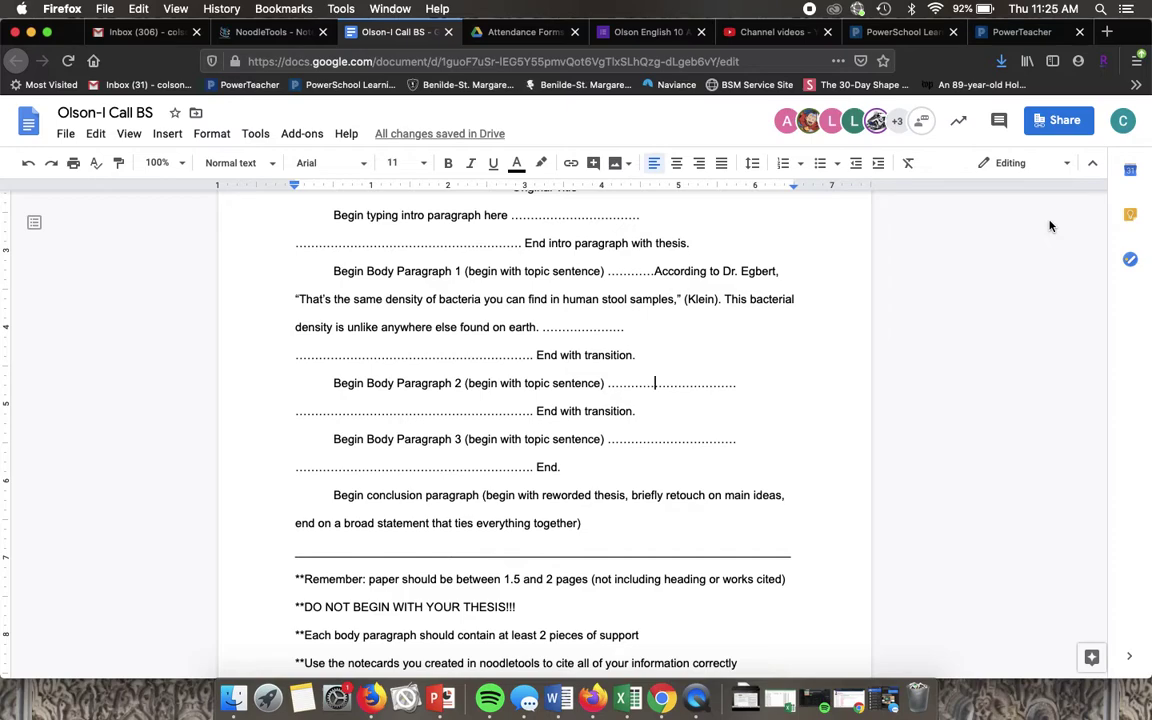
- Open Body Paragraph 2 with 'This is made evident in a PBS article, which states,' undoing a stray paste
type("This ")
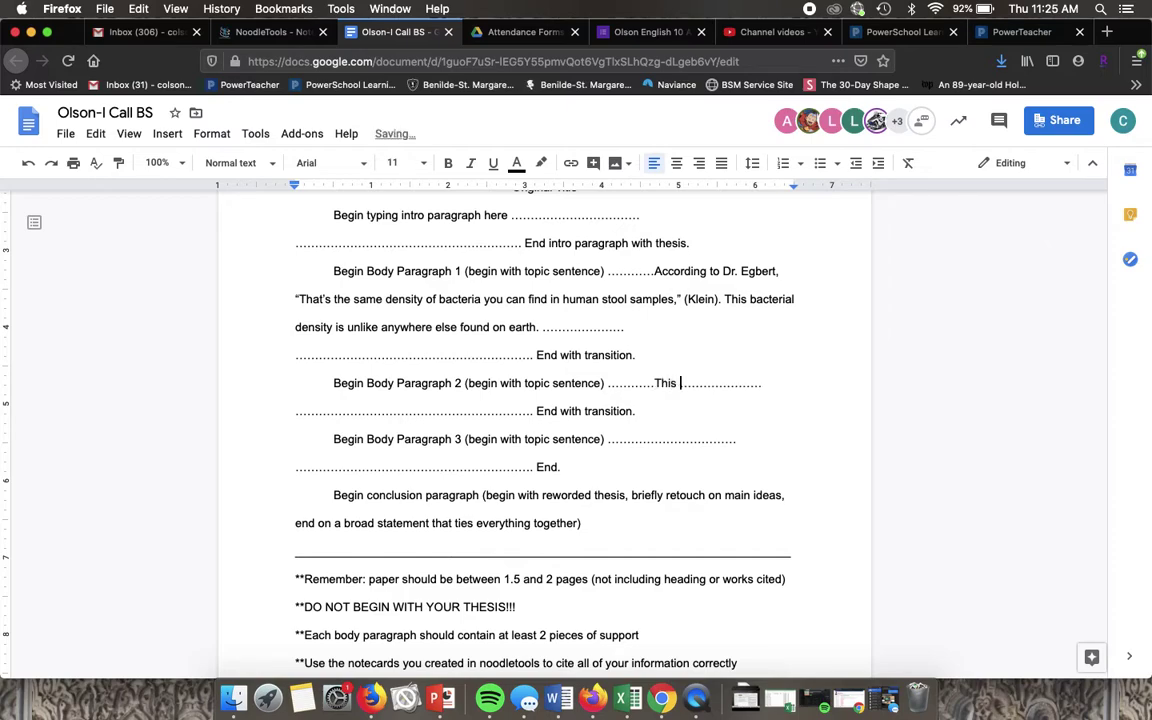
type("is made evident")
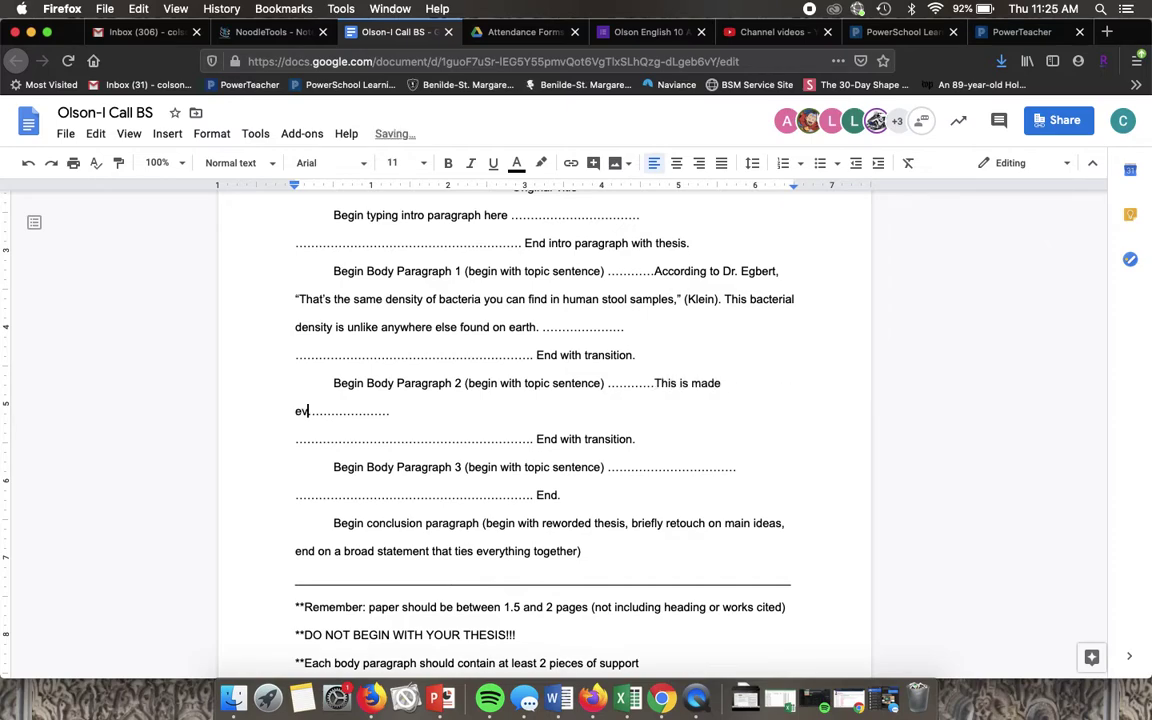
type(" in a PBS a")
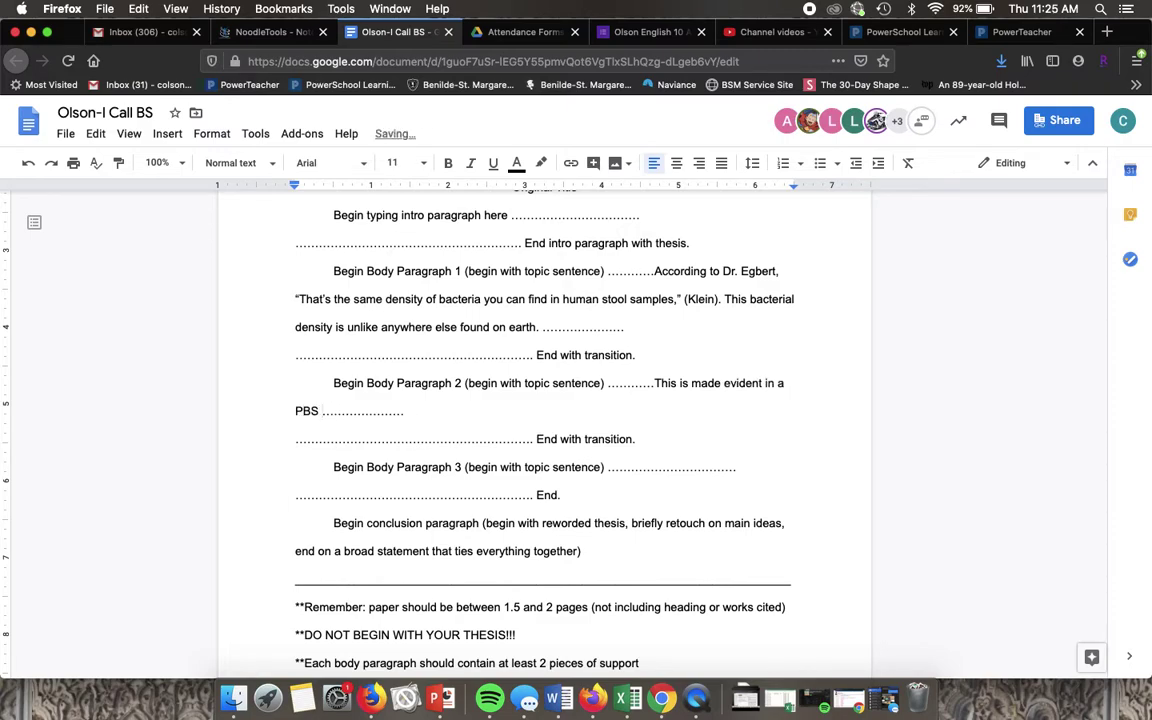
type("rticle")
key("BackSpace")
type(", which states,")
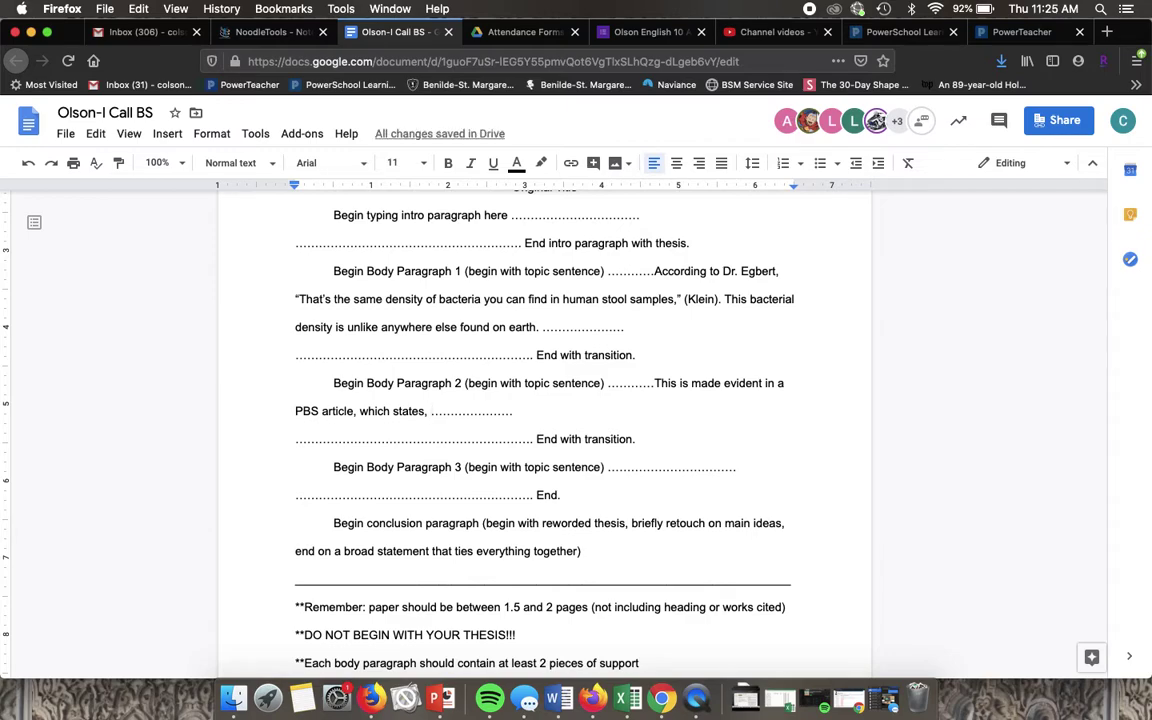
type("\"That’s the same density of bacteria you can find in human stool samples,\"")
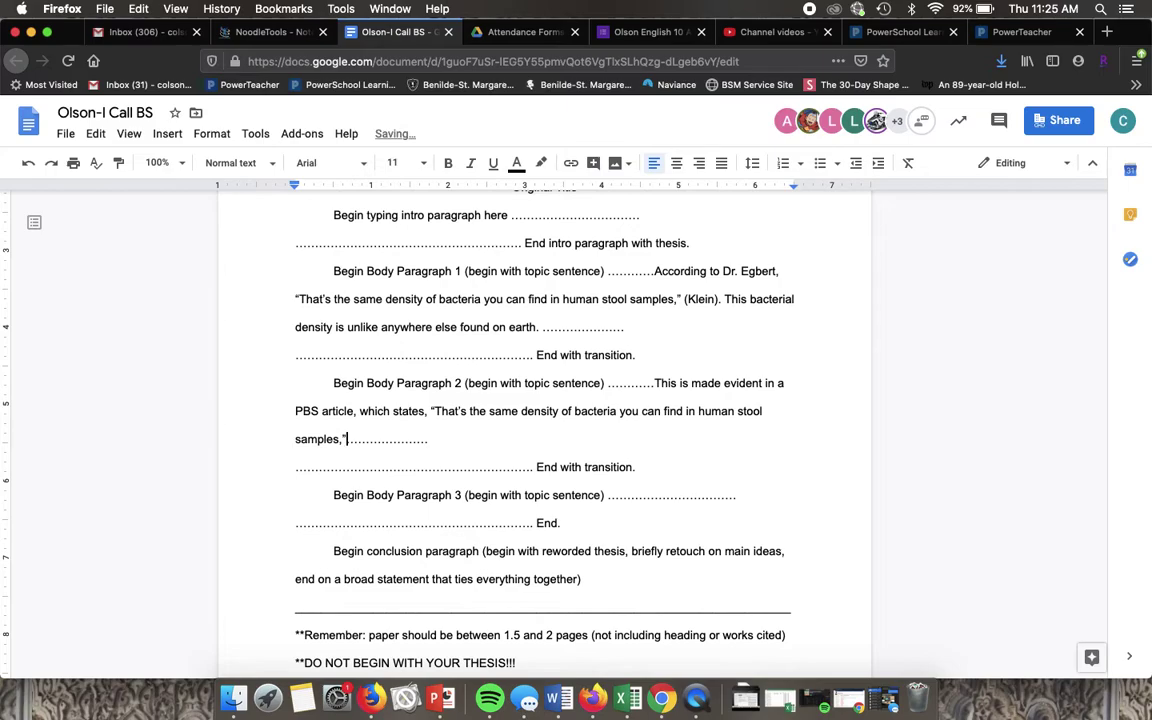
key("super+z")
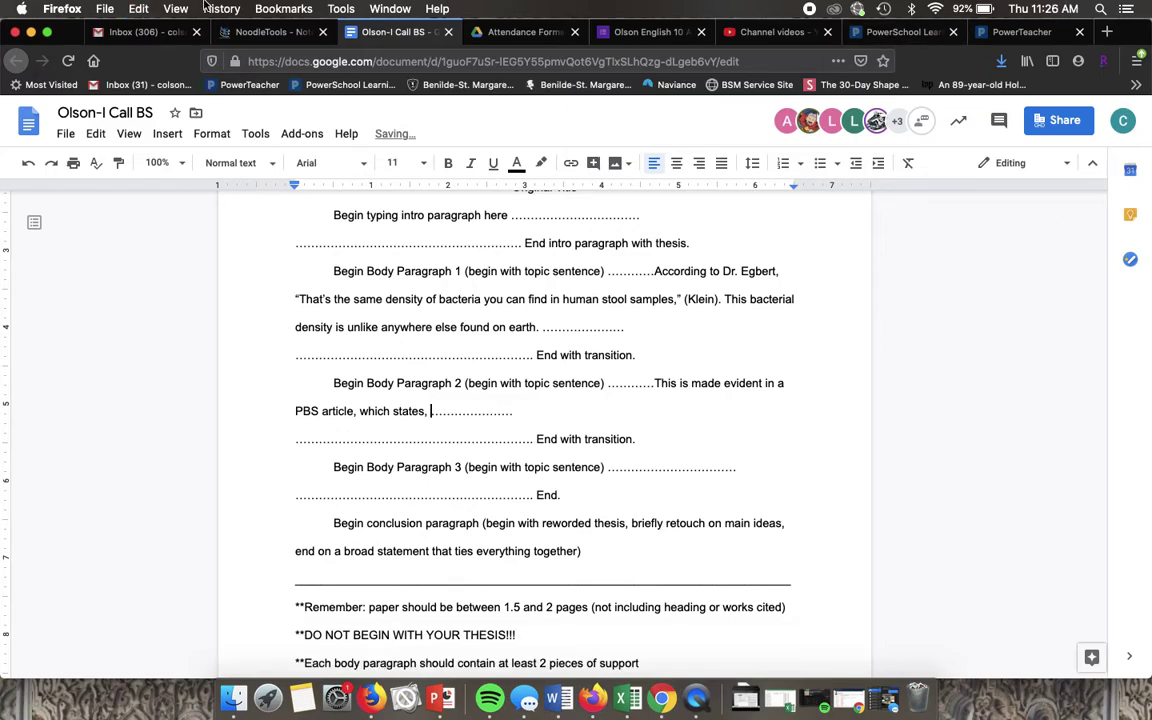
- Replace the comma with 'that' and paste the PBS 1 paraphrase about sponges being only 60% clean
left_click(253, 34)
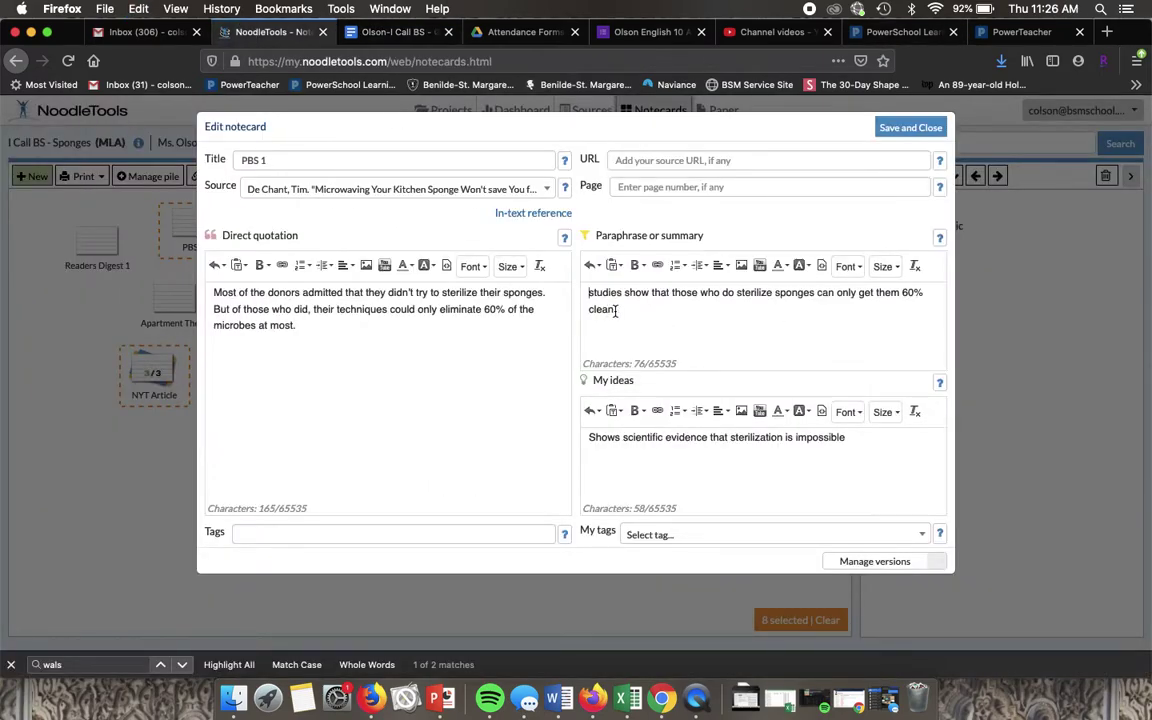
key("super+a")
key("super+c")
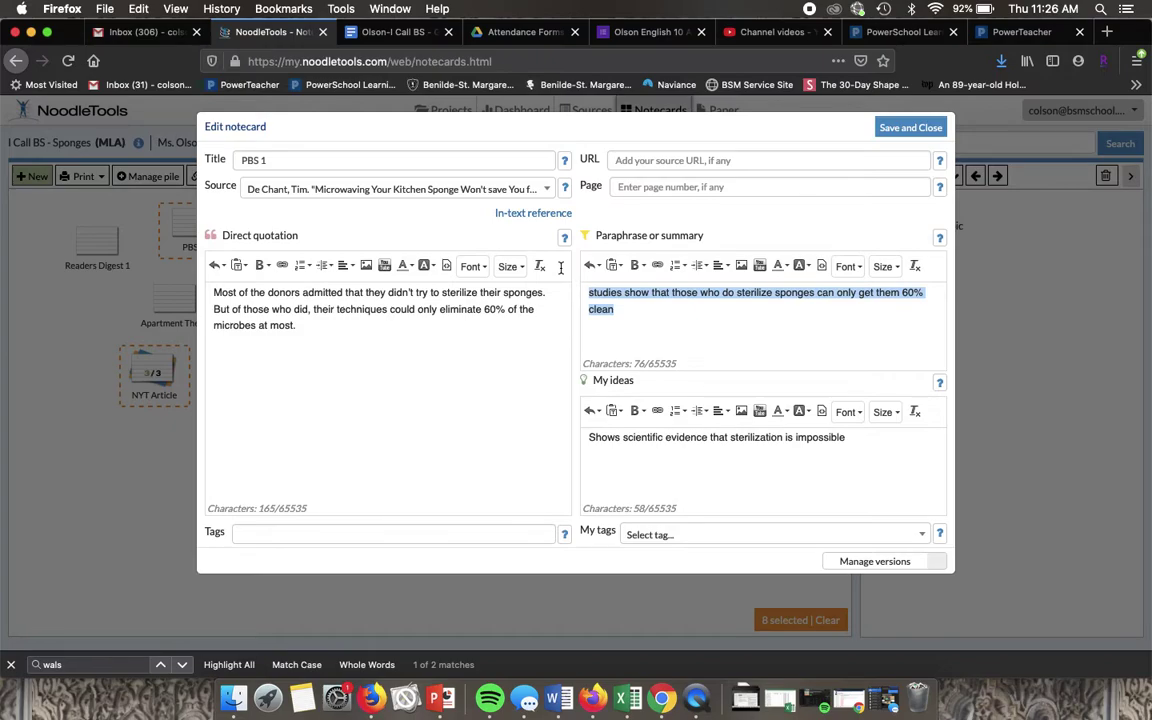
left_click(392, 32)
key("BackSpace")
key("BackSpace")
type("that …………………")
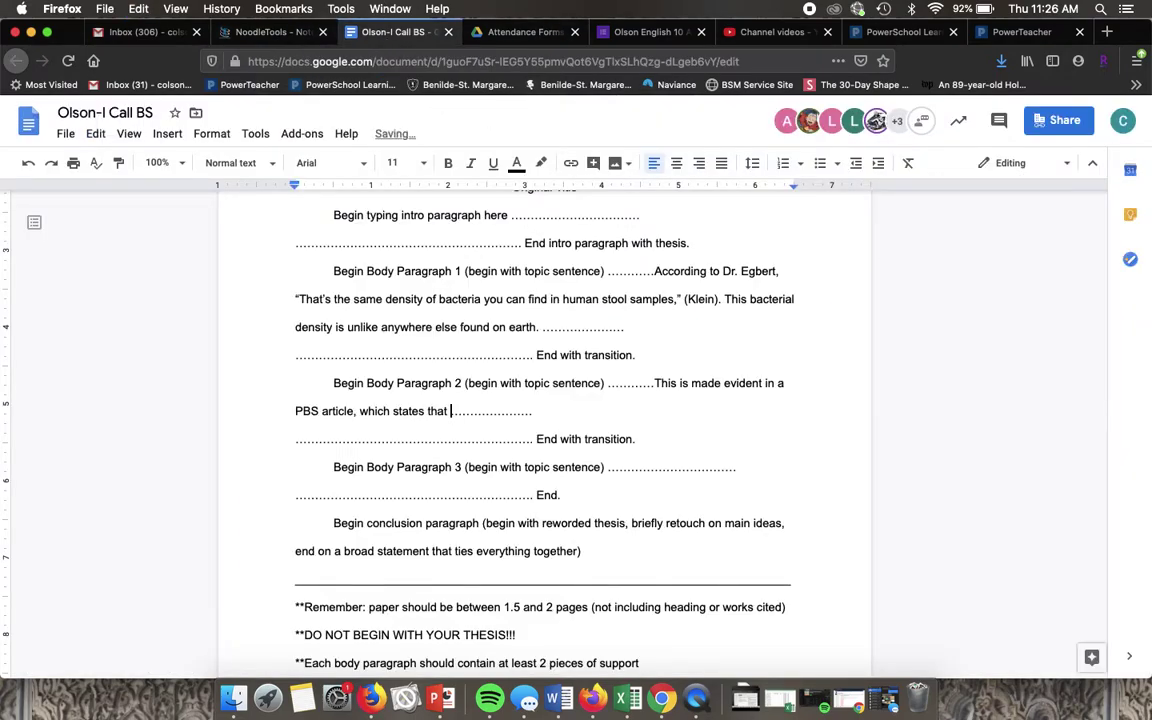
key("super+v")
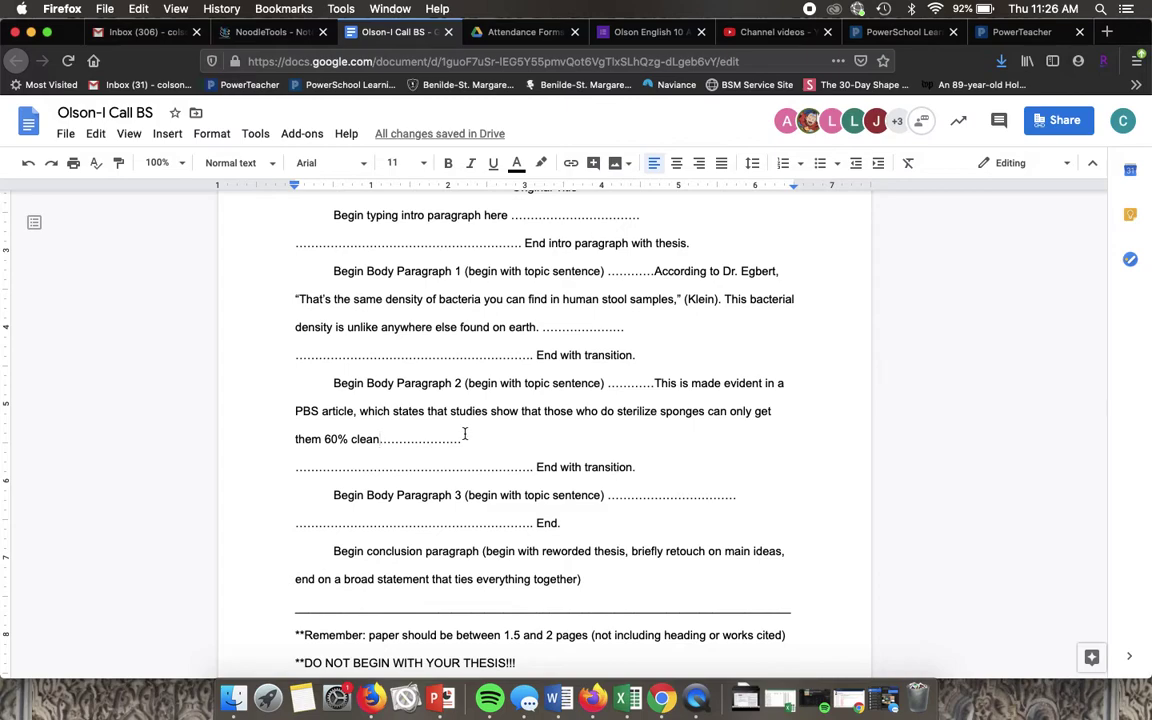
type(".")
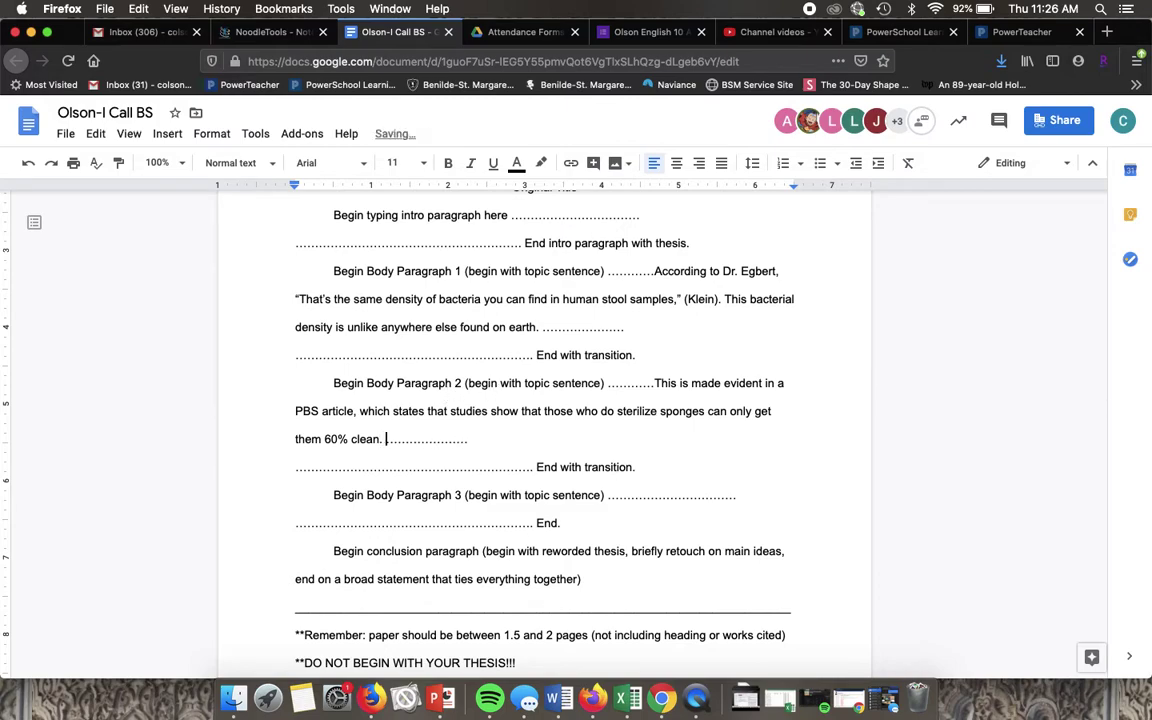
key("BackSpace")
key("BackSpace")
left_click(267, 32)
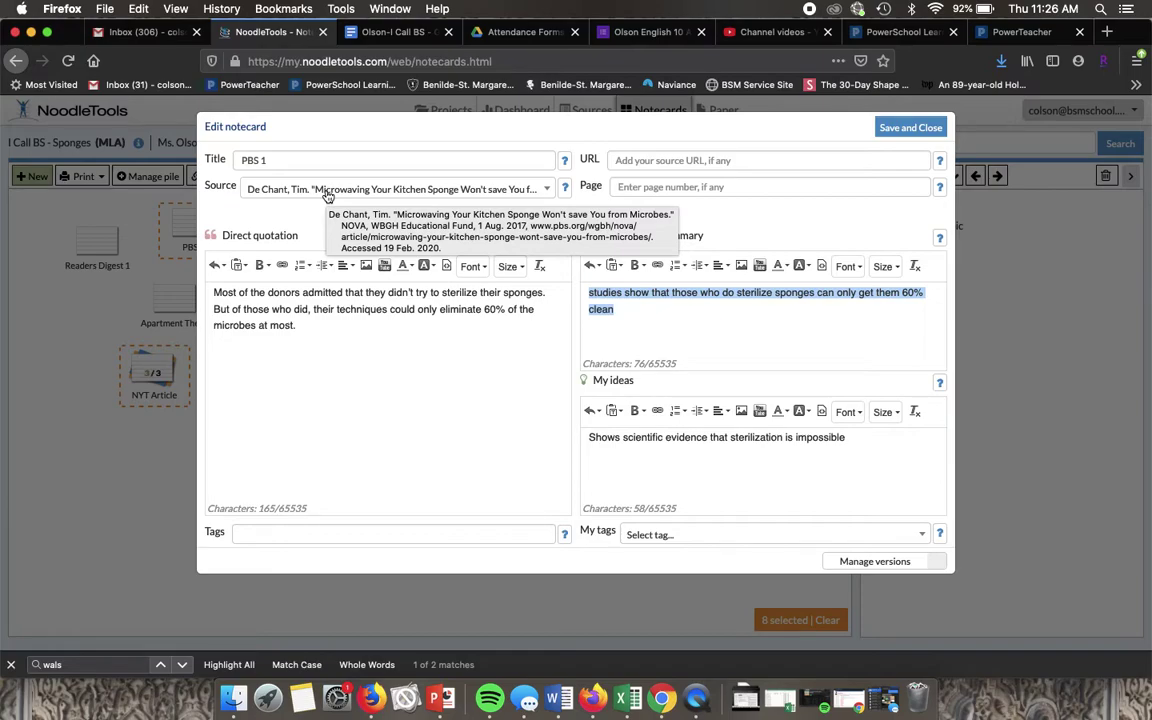
- Back in the essay outline, add the citation "(DeChant)." after "60% clean" in body paragraph 2
left_click(419, 35)
type("DeChan")
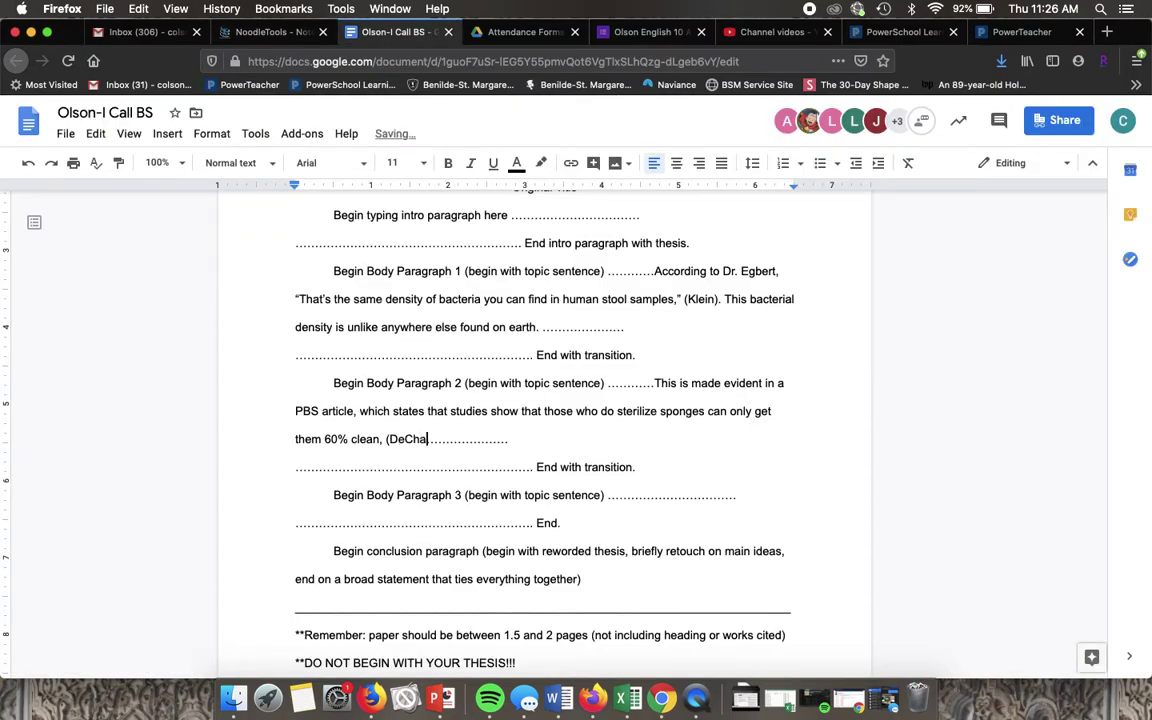
type("t).")
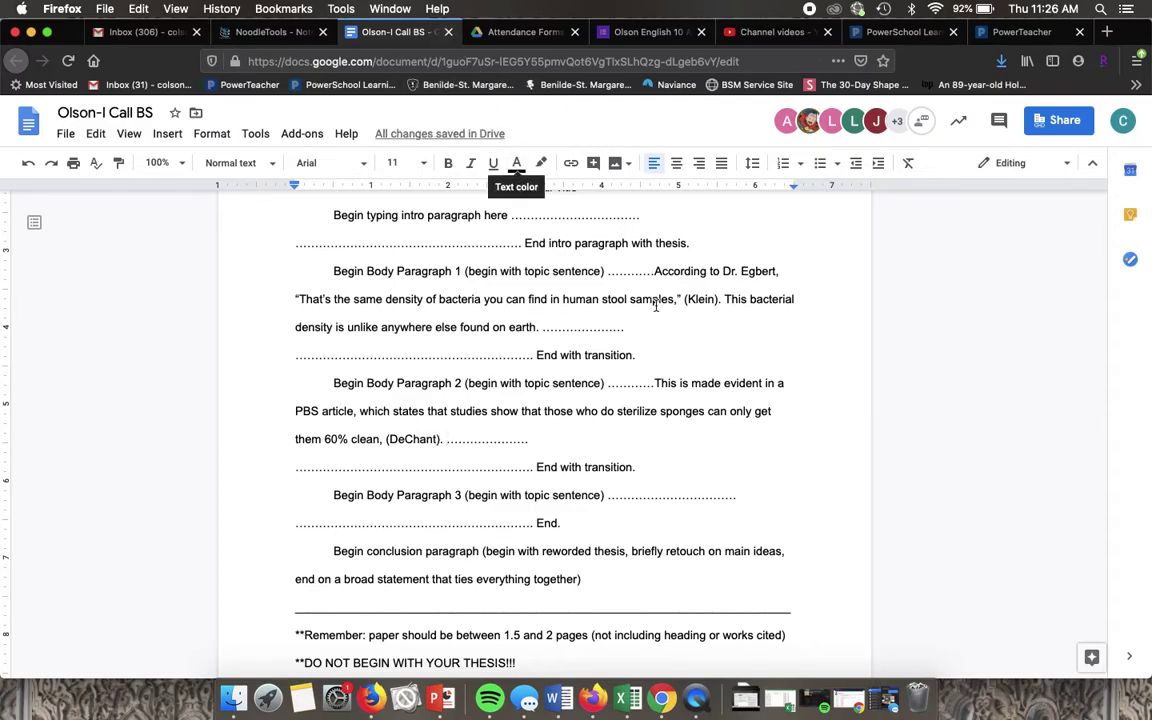
scroll(637, 378, "down", 1)
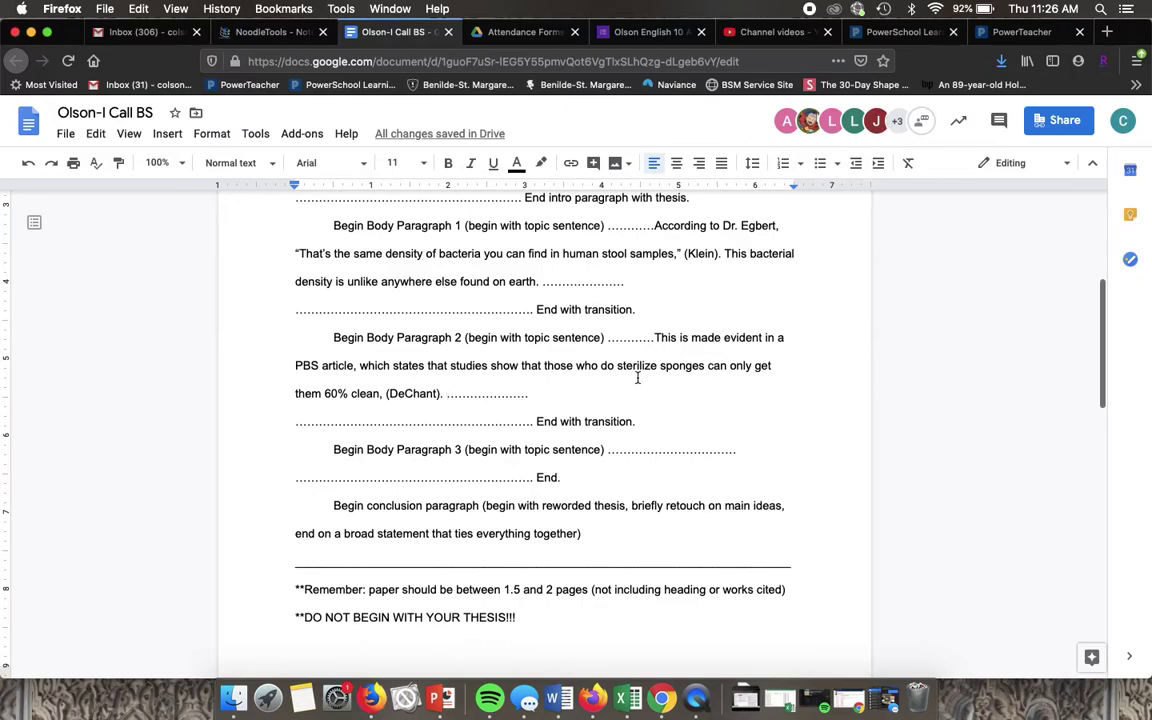
scroll(637, 378, "down", 2)
scroll(637, 378, "up", 1)
scroll(637, 378, "up", 2)
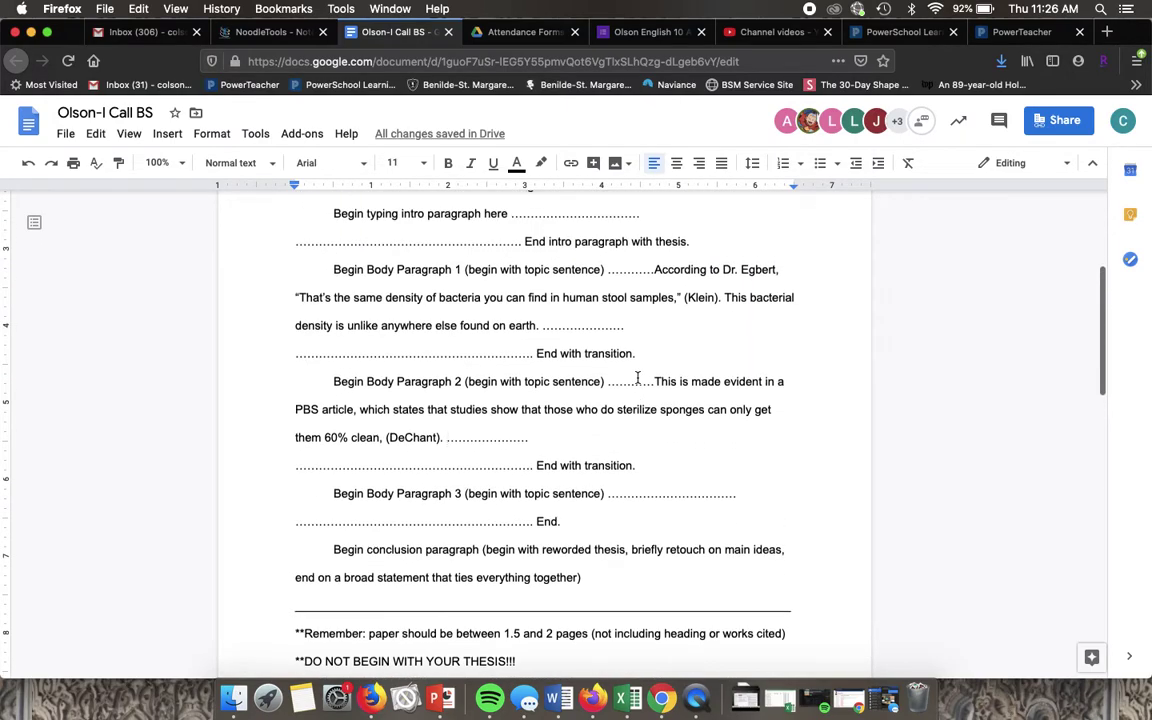
scroll(637, 378, "up", 1)
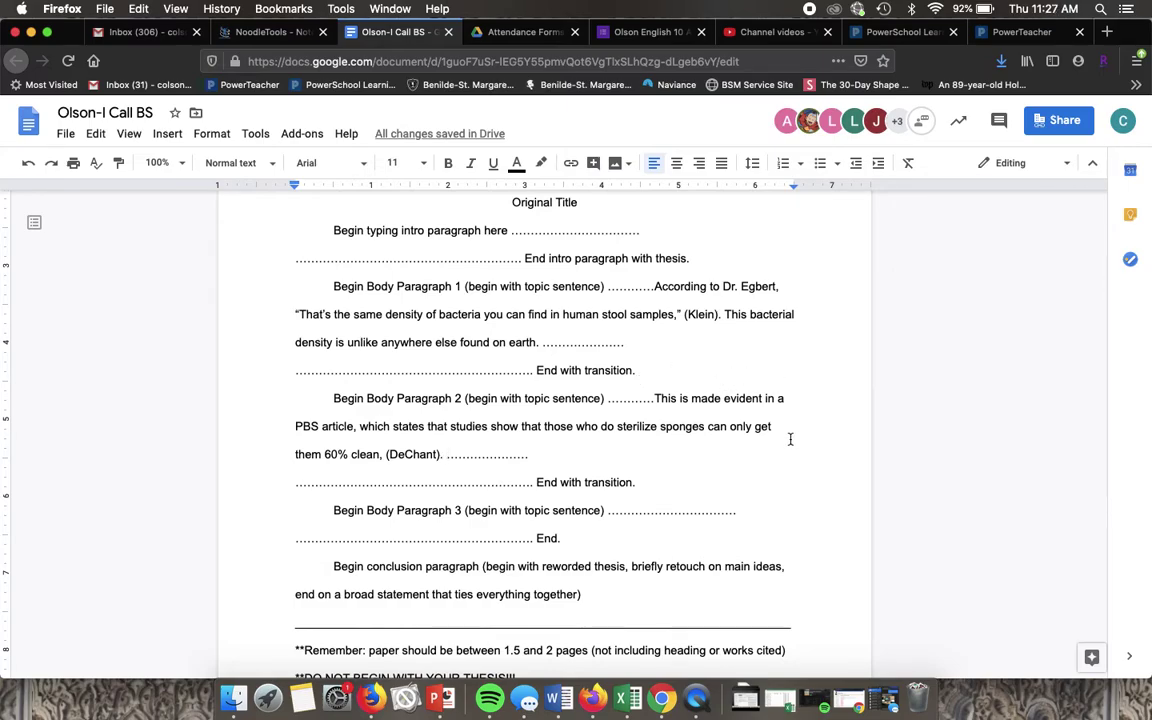
scroll(790, 439, "down", 1)
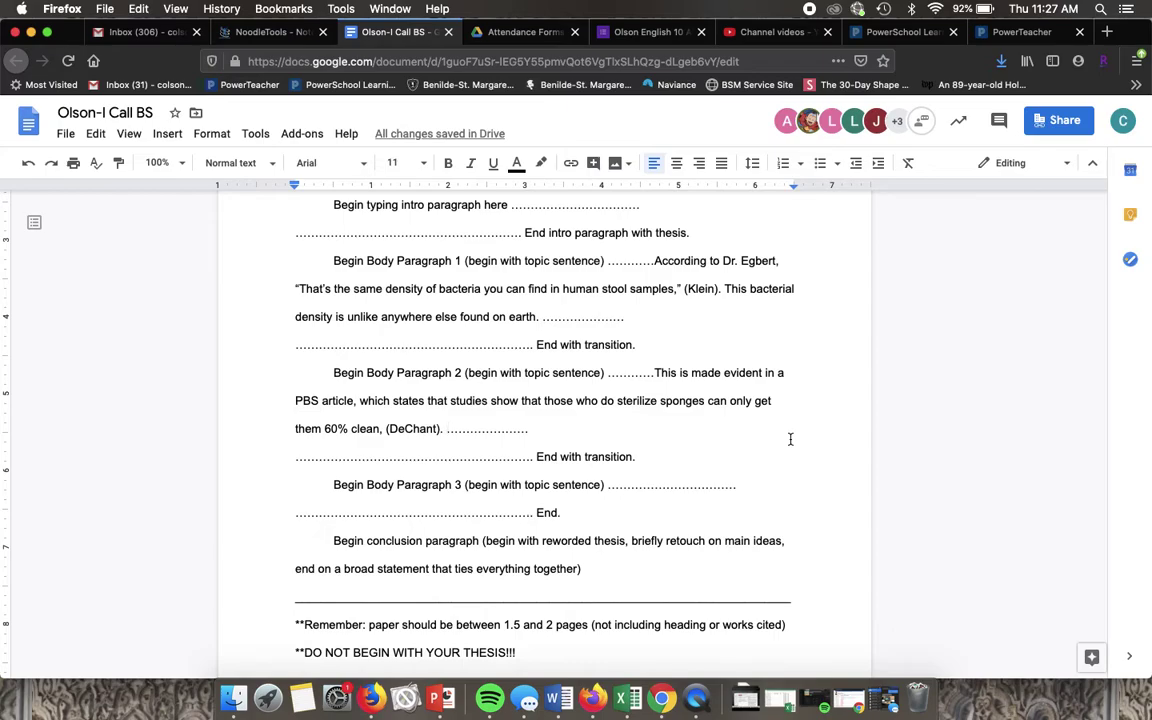
scroll(790, 439, "down", 2)
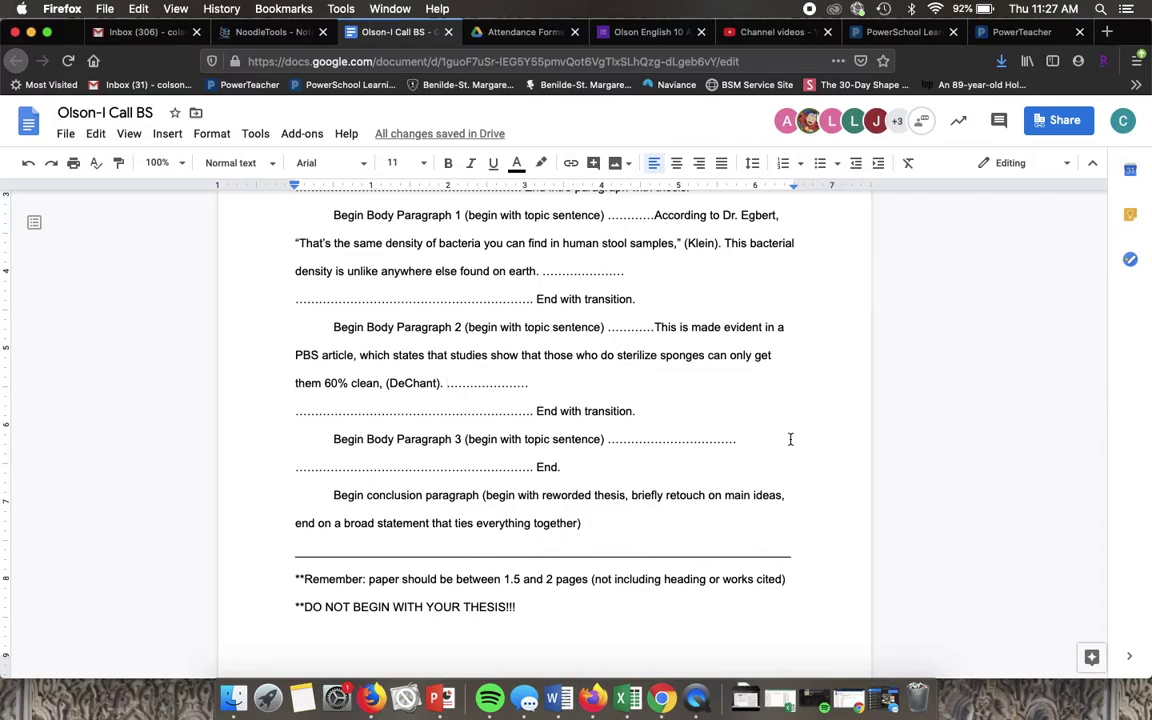
scroll(790, 439, "down", 1)
scroll(790, 439, "up", 2)
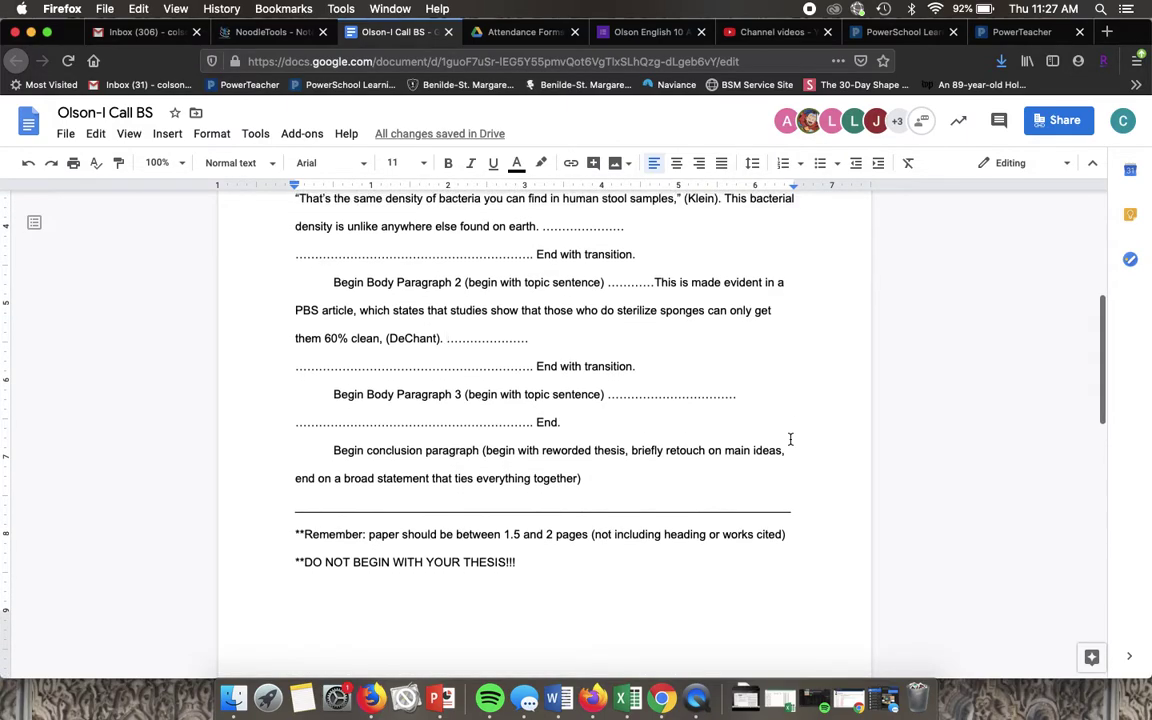
scroll(790, 439, "up", 3)
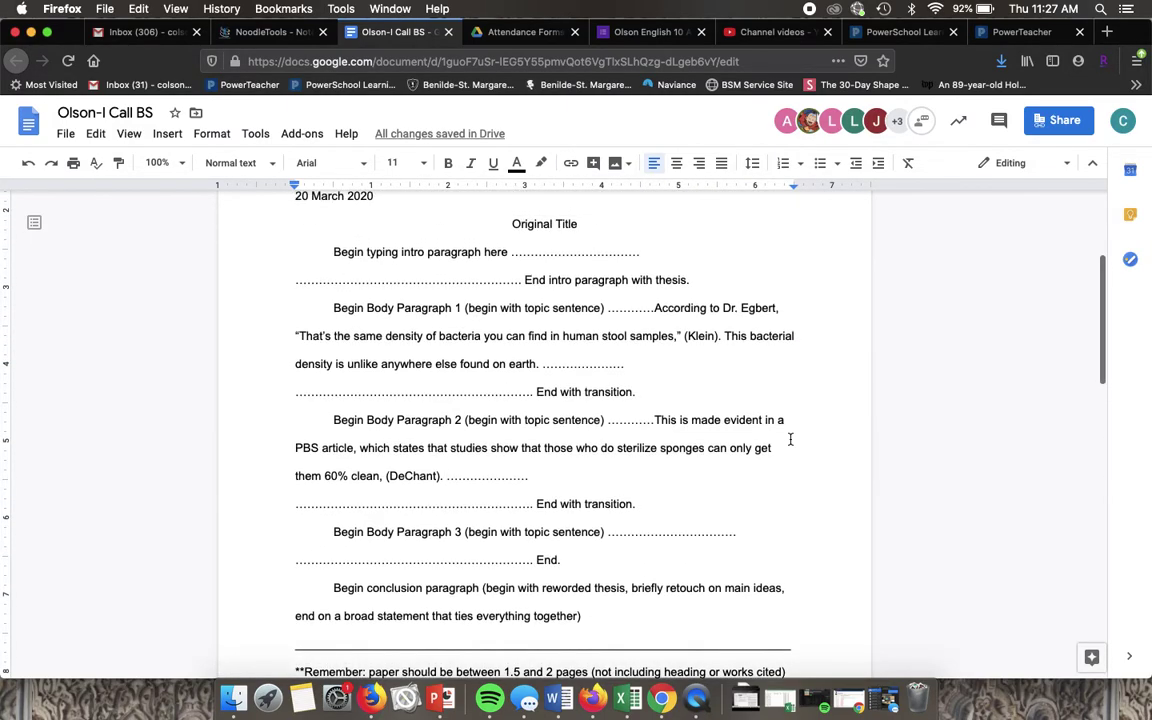
scroll(790, 439, "up", 6)
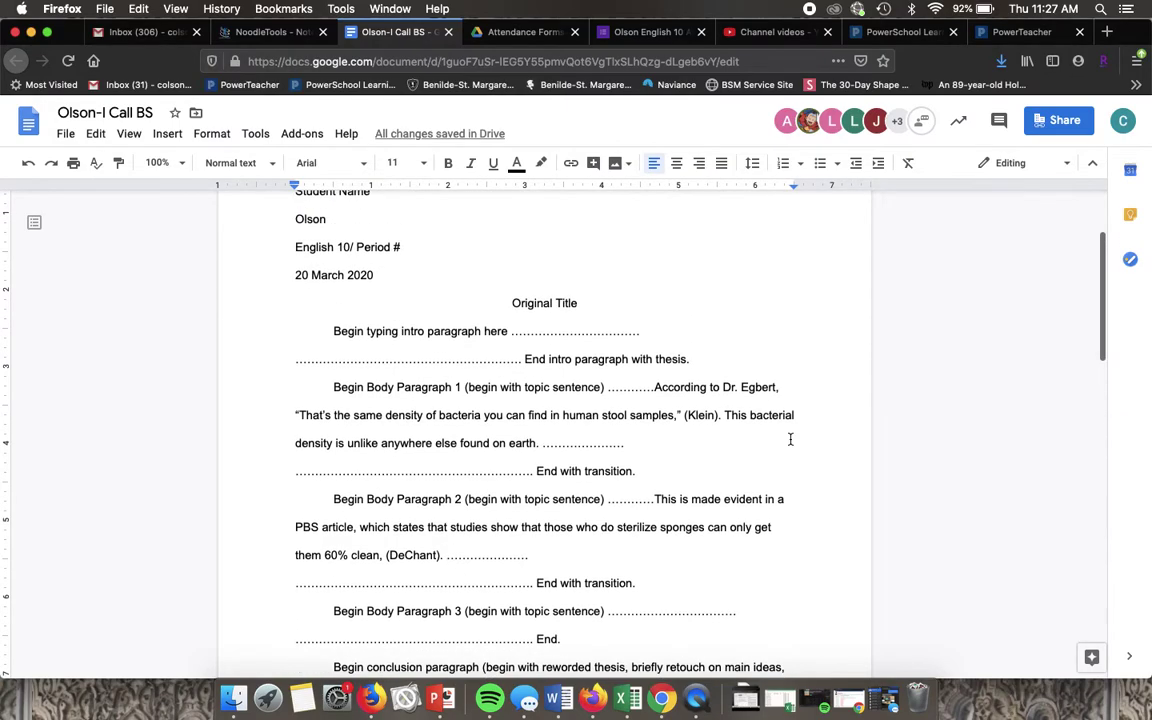
scroll(790, 439, "down", 4)
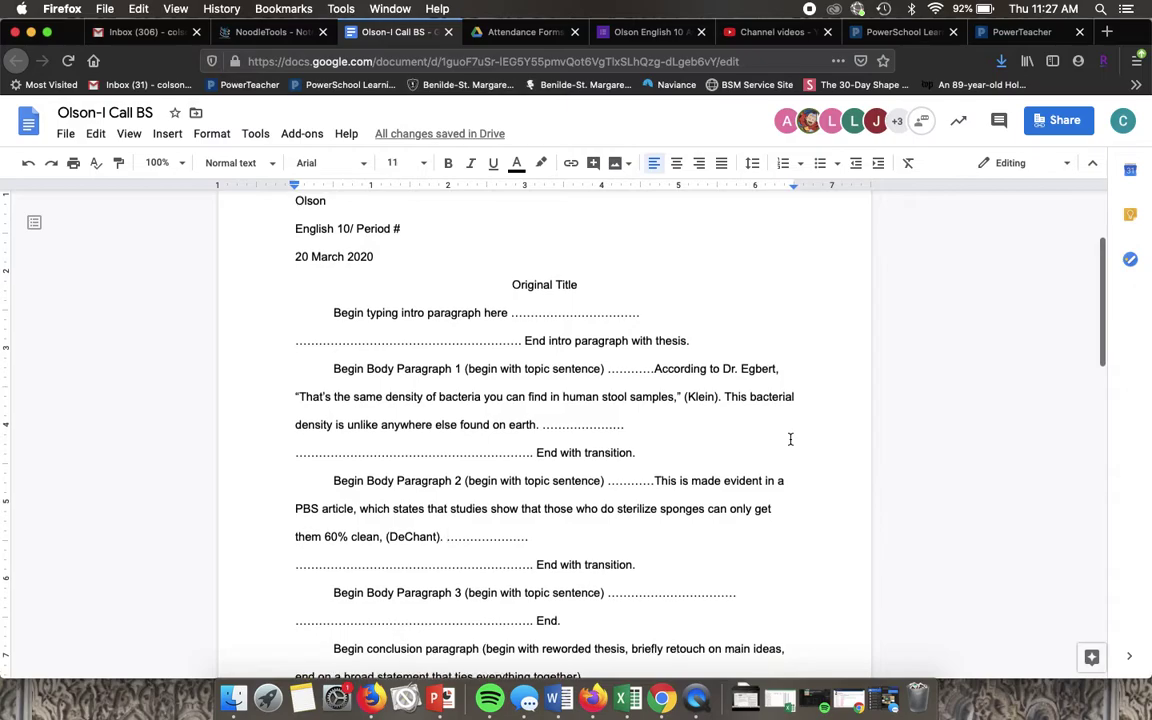
scroll(790, 439, "down", 1)
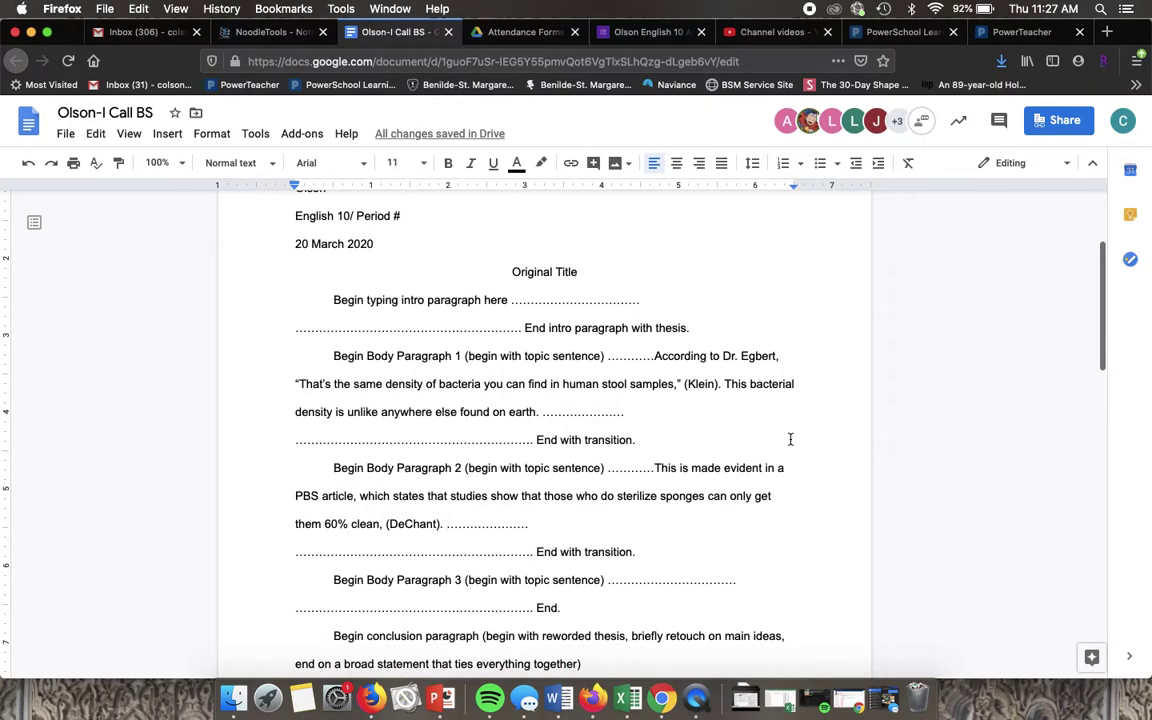